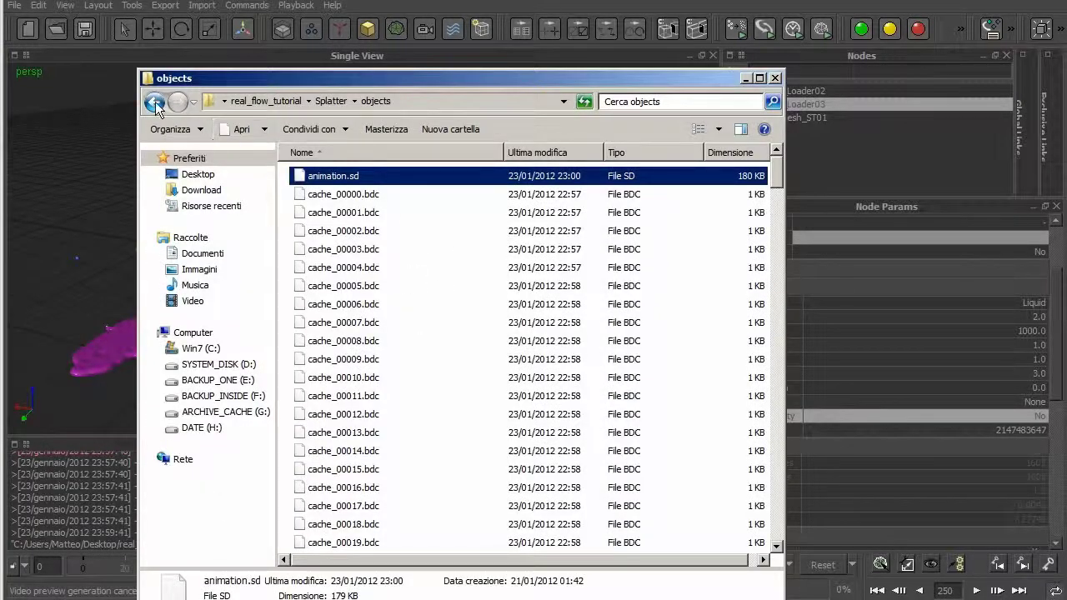
Step: In Explorer, go from the Splatter folder into the meshes folder
{"action": "left_click", "coordinate": [155, 102]}
{"action": "left_click", "coordinate": [326, 233]}
{"action": "double_click", "coordinate": [323, 232]}
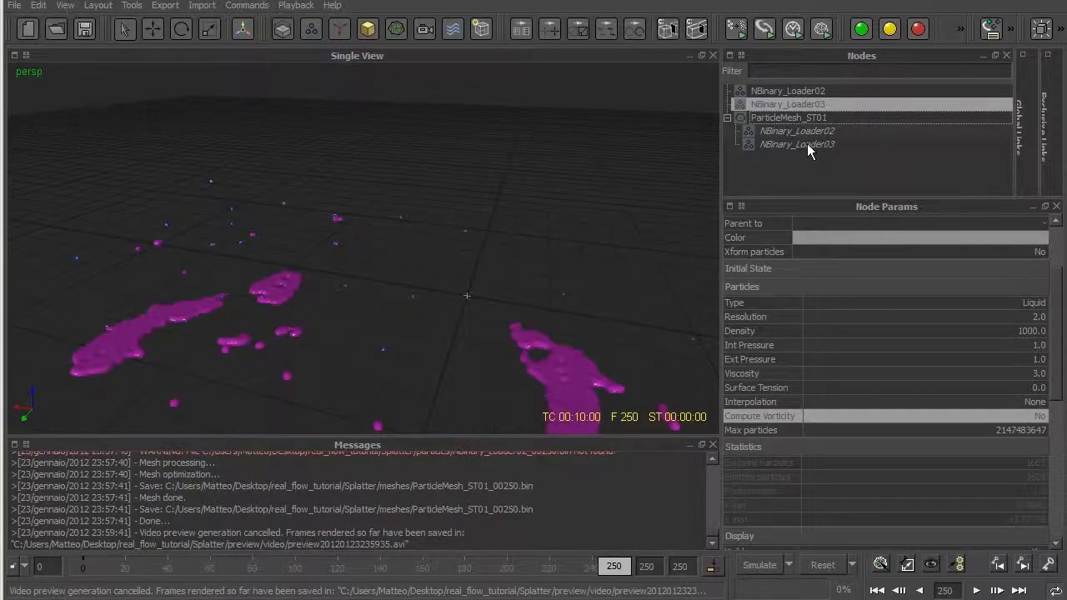
Step: Review the ParticleMesh_ST01 .bin files, then close Explorer to return to RealFlow
{"action": "scroll", "coordinate": [337, 450], "scroll_direction": "down", "scroll_amount": 5}
{"action": "scroll", "coordinate": [337, 445], "scroll_direction": "down", "scroll_amount": 3}
{"action": "scroll", "coordinate": [337, 446], "scroll_direction": "up", "scroll_amount": 10}
{"action": "scroll", "coordinate": [337, 446], "scroll_direction": "up", "scroll_amount": 10}
{"action": "scroll", "coordinate": [338, 446], "scroll_direction": "up", "scroll_amount": 10}
{"action": "scroll", "coordinate": [337, 446], "scroll_direction": "up", "scroll_amount": 10}
{"action": "scroll", "coordinate": [338, 446], "scroll_direction": "up", "scroll_amount": 7}
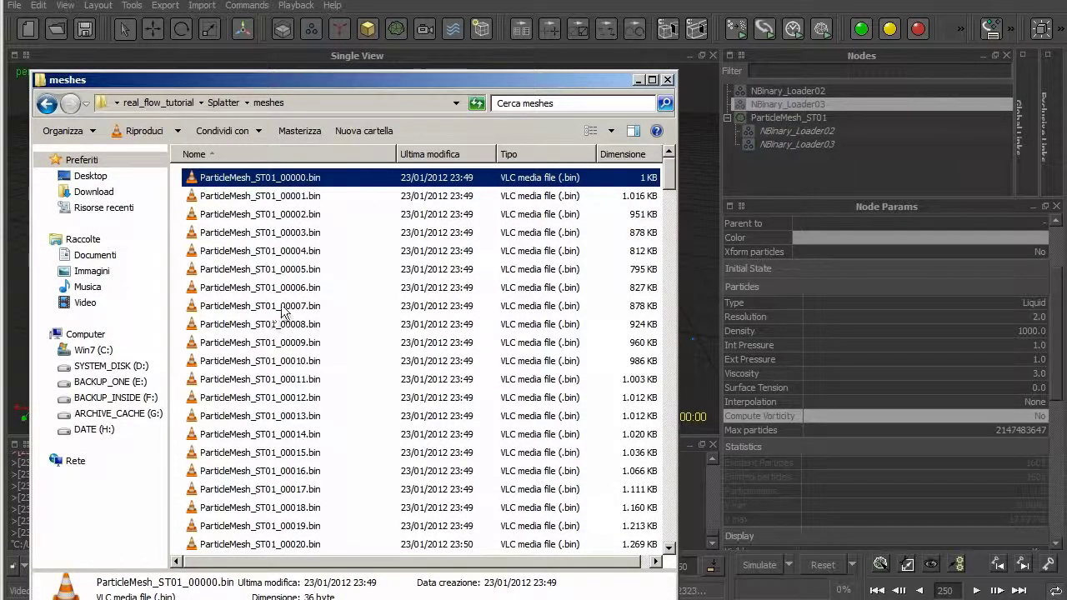
{"action": "left_click", "coordinate": [640, 81]}
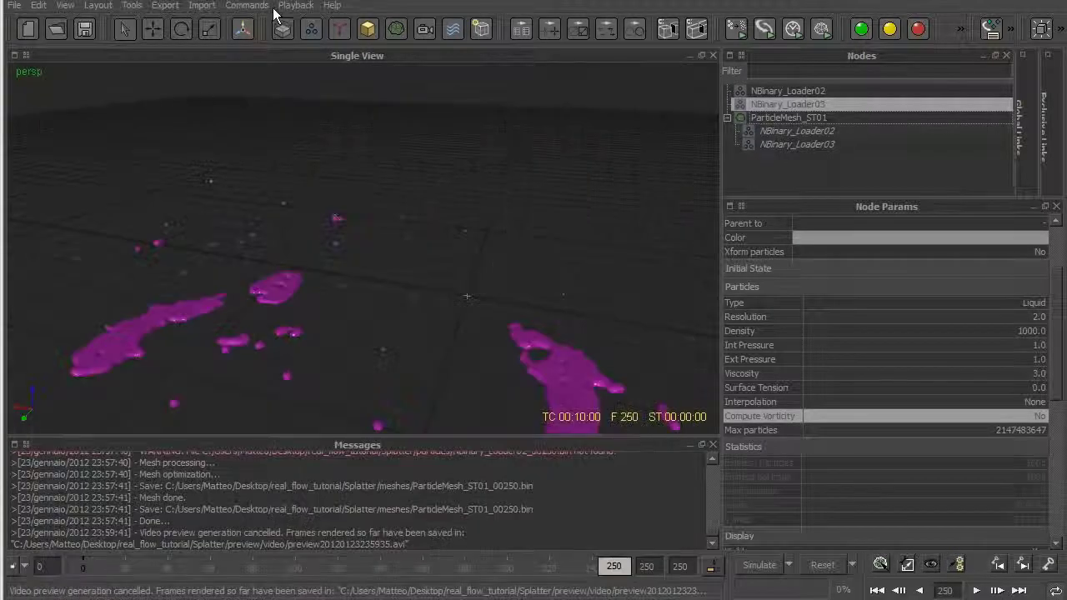
{"action": "left_click", "coordinate": [167, 6]}
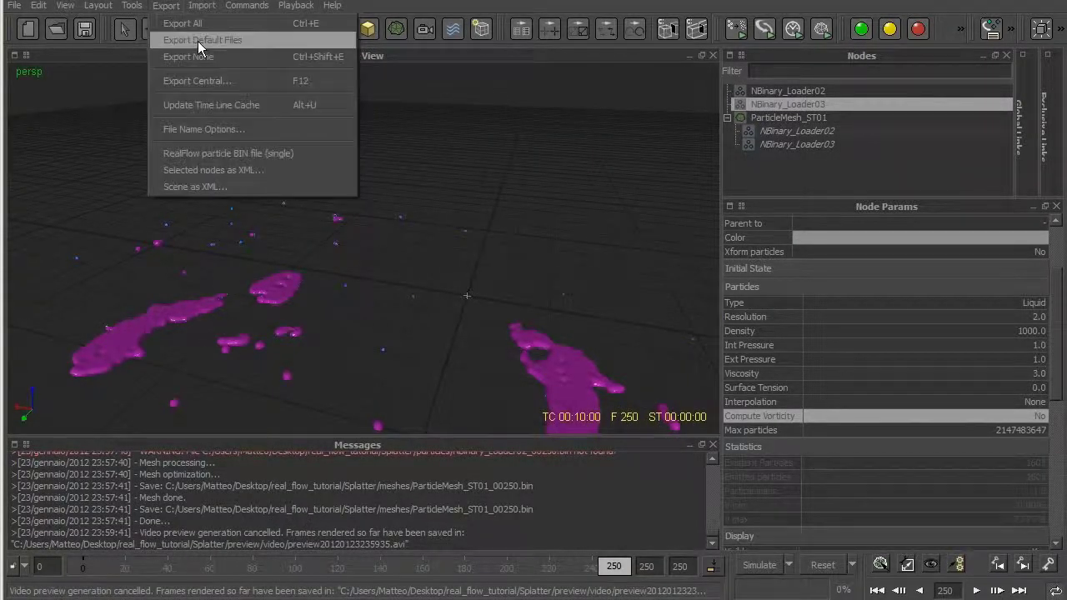
{"action": "left_click", "coordinate": [255, 83]}
{"action": "left_click_drag", "start_coordinate": [472, 76], "coordinate": [447, 76]}
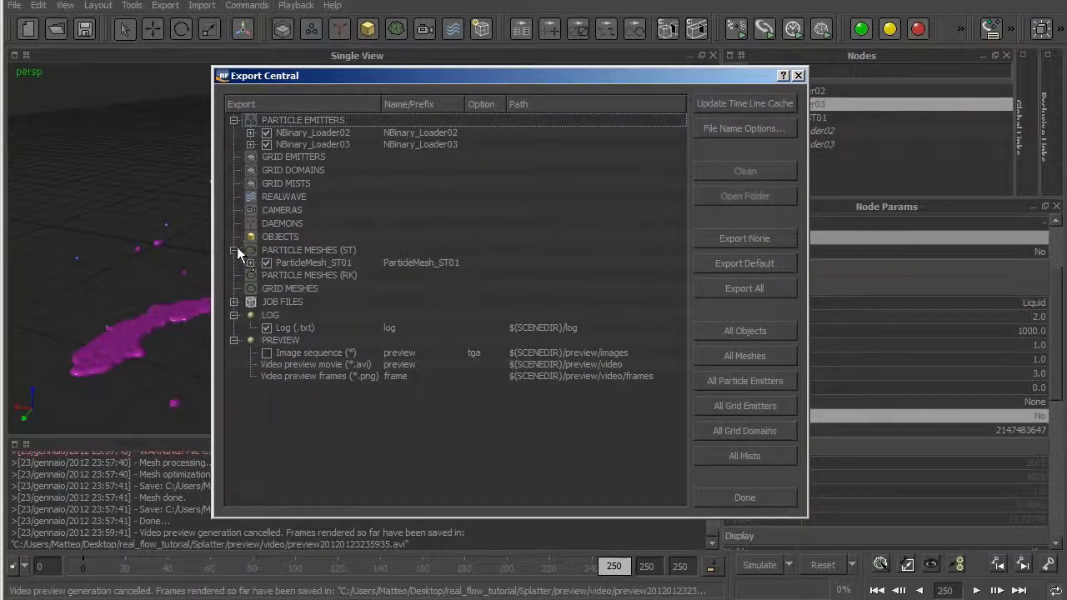
{"action": "left_click", "coordinate": [250, 263]}
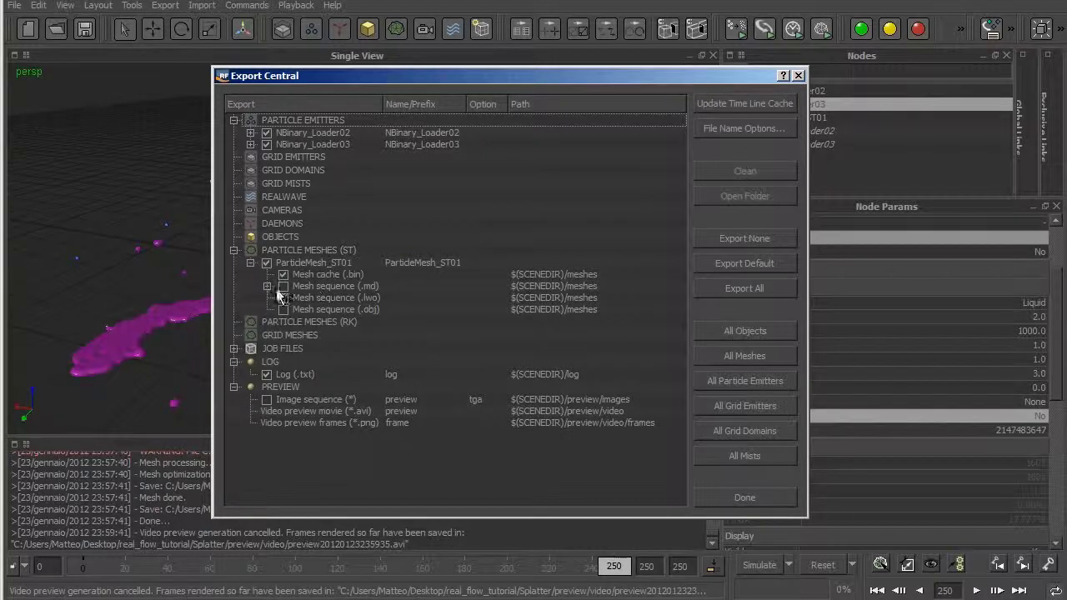
{"action": "left_click", "coordinate": [266, 286]}
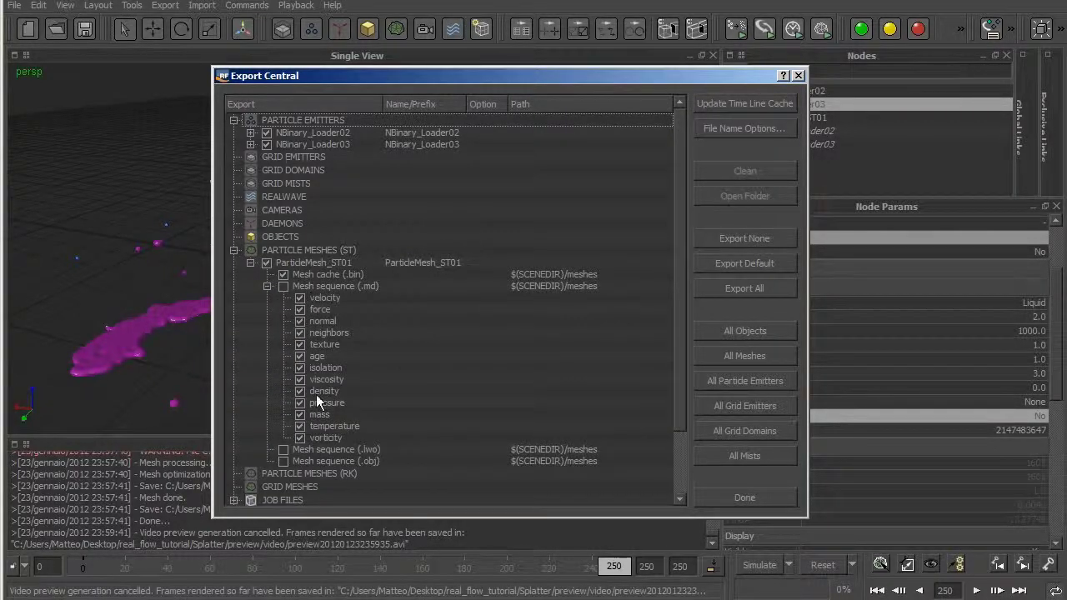
{"action": "left_click", "coordinate": [266, 285]}
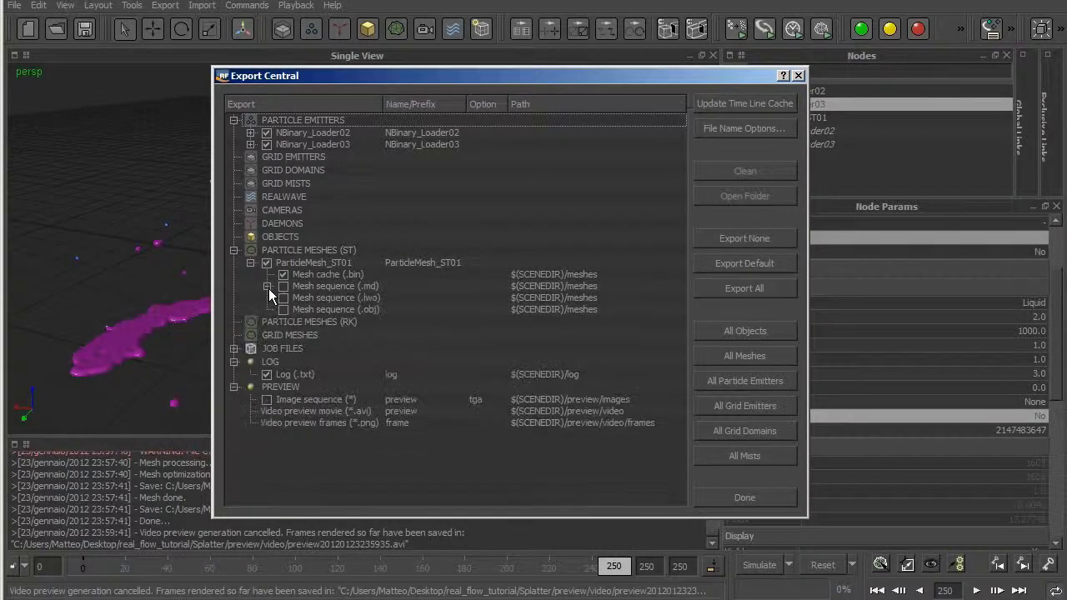
{"action": "left_click", "coordinate": [233, 350]}
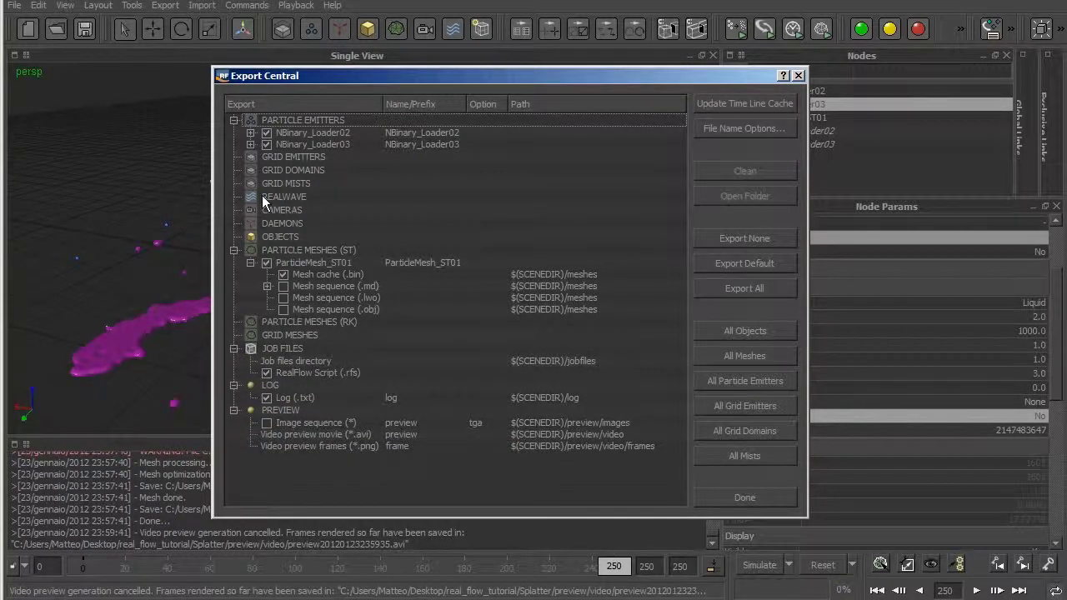
{"action": "left_click", "coordinate": [252, 144]}
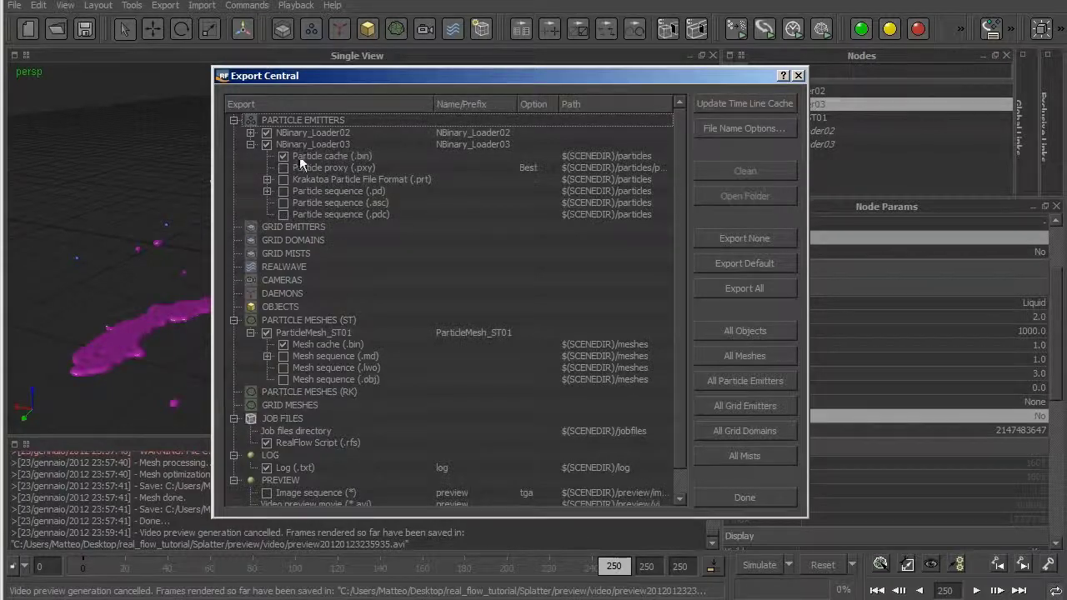
{"action": "left_click", "coordinate": [266, 179]}
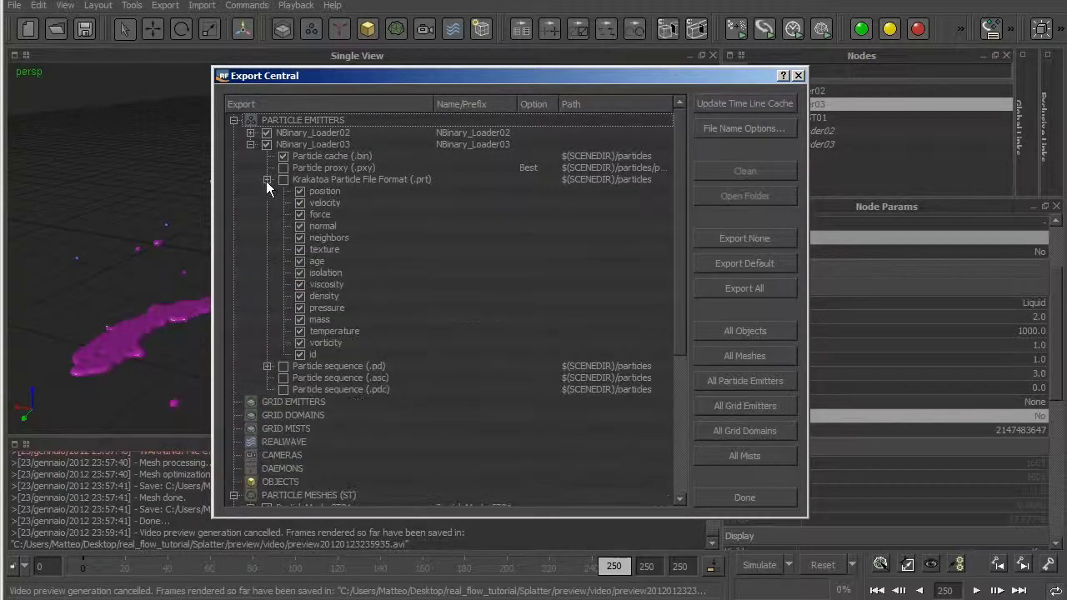
{"action": "left_click", "coordinate": [267, 179]}
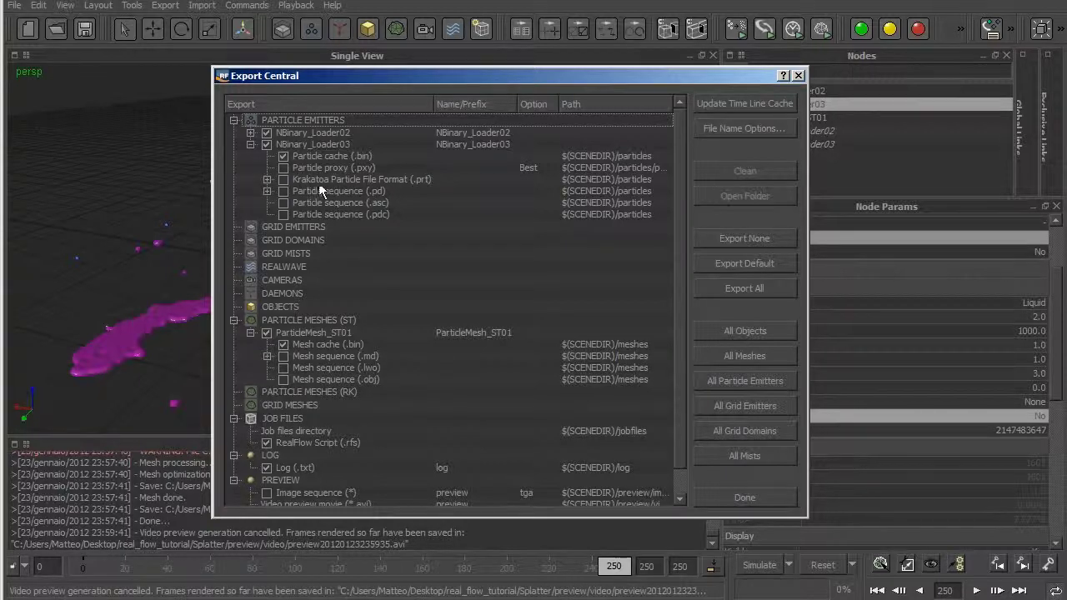
{"action": "left_click", "coordinate": [250, 144]}
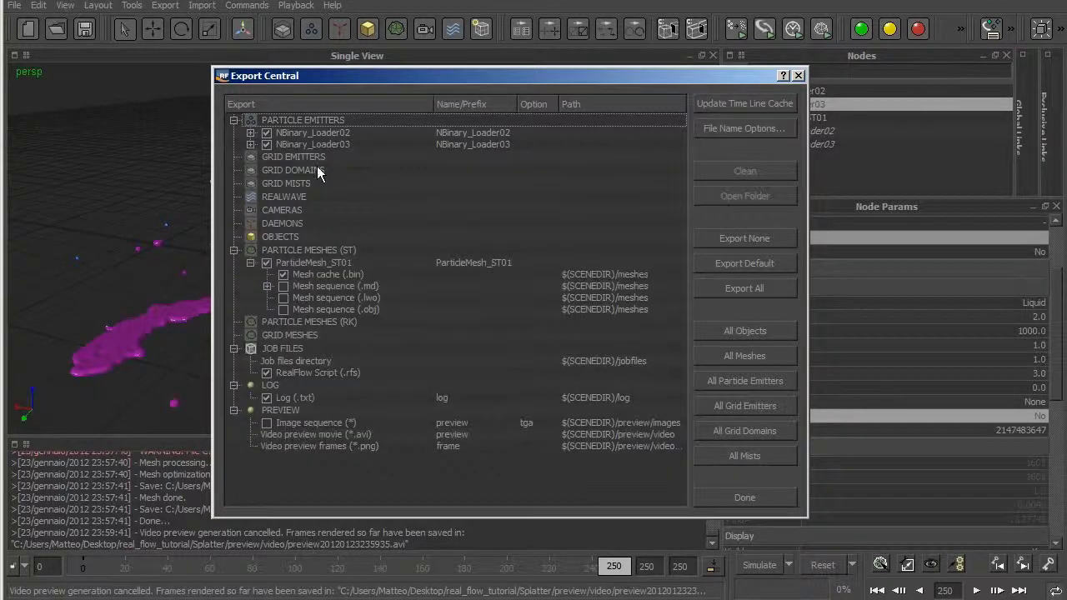
{"action": "left_click", "coordinate": [798, 76]}
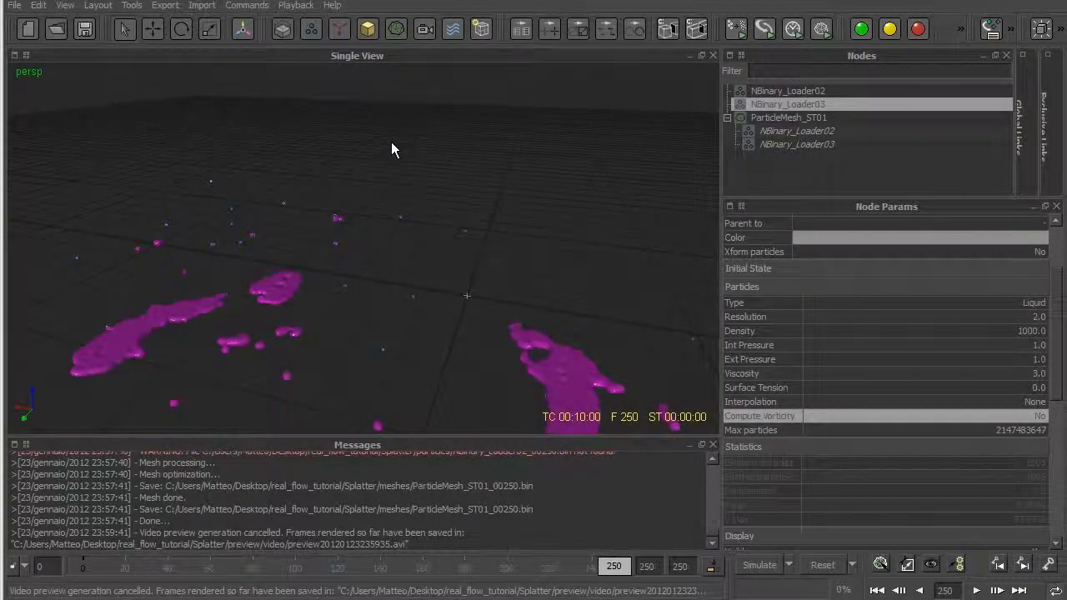
{"action": "key", "text": "F12"}
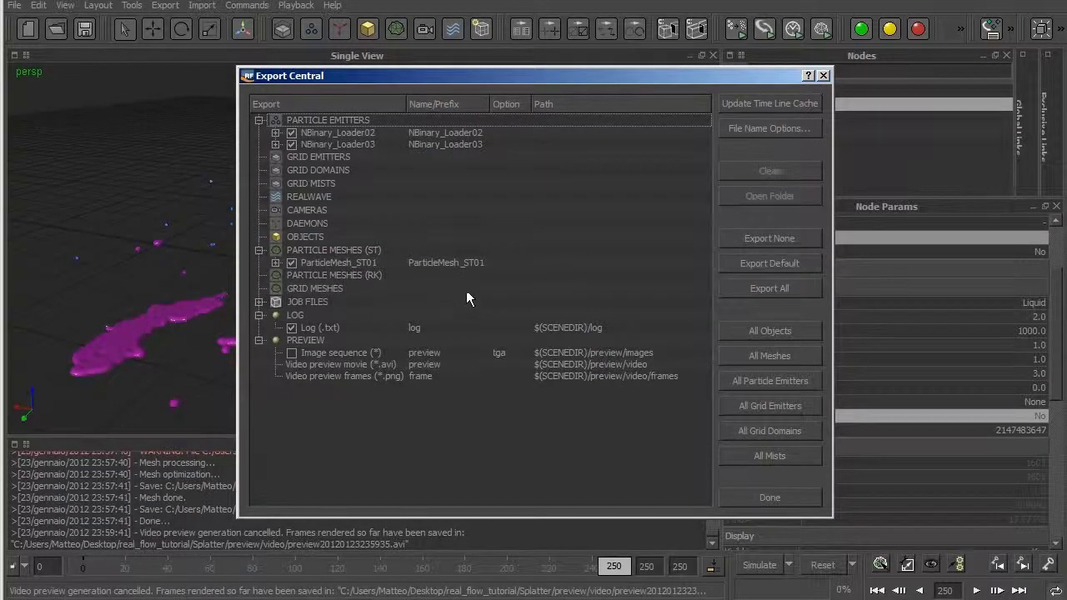
{"action": "left_click", "coordinate": [275, 144]}
{"action": "left_click", "coordinate": [275, 133]}
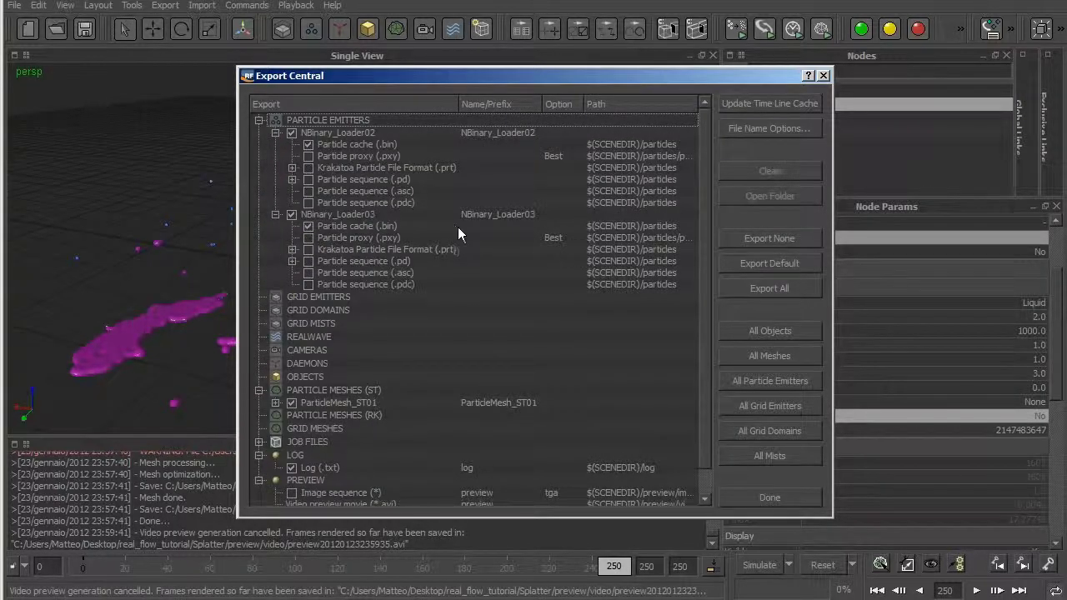
{"action": "scroll", "coordinate": [538, 286], "scroll_direction": "down", "scroll_amount": 1}
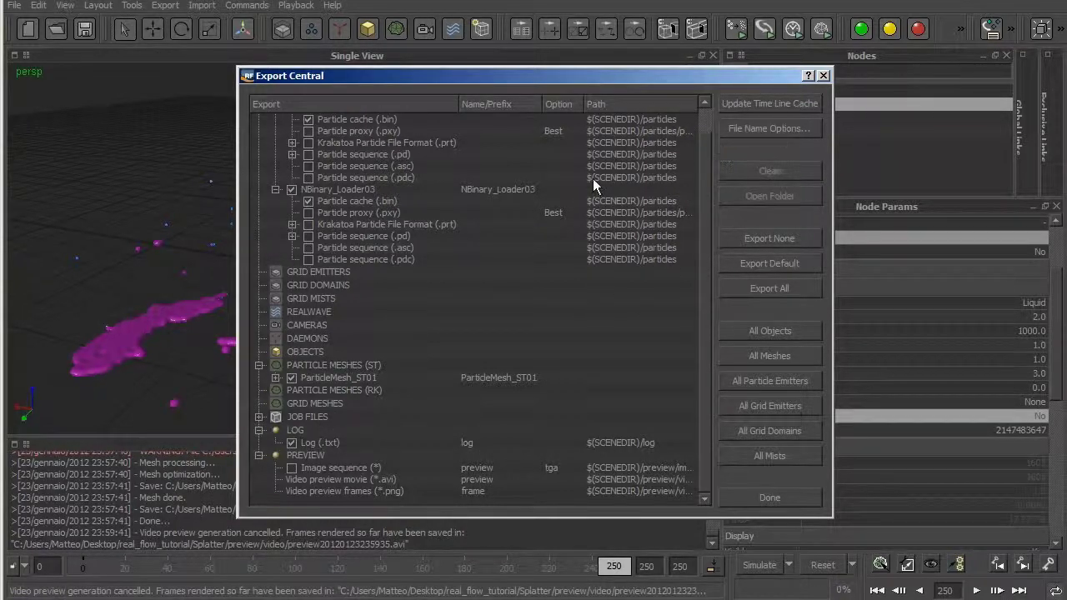
{"action": "left_click", "coordinate": [823, 76]}
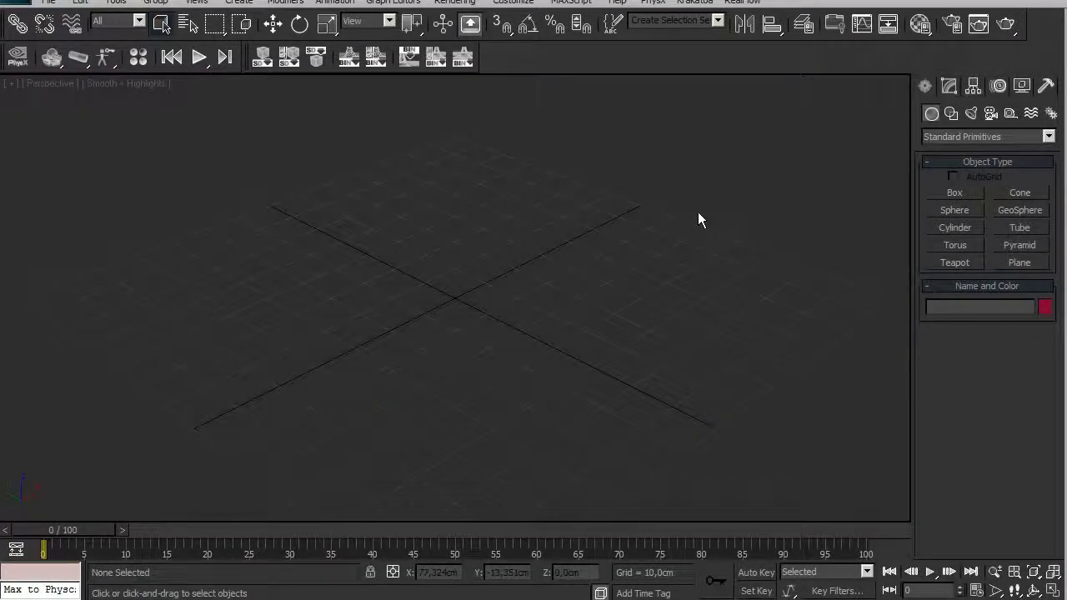
{"action": "left_click_drag", "start_coordinate": [252, 56], "coordinate": [272, 236]}
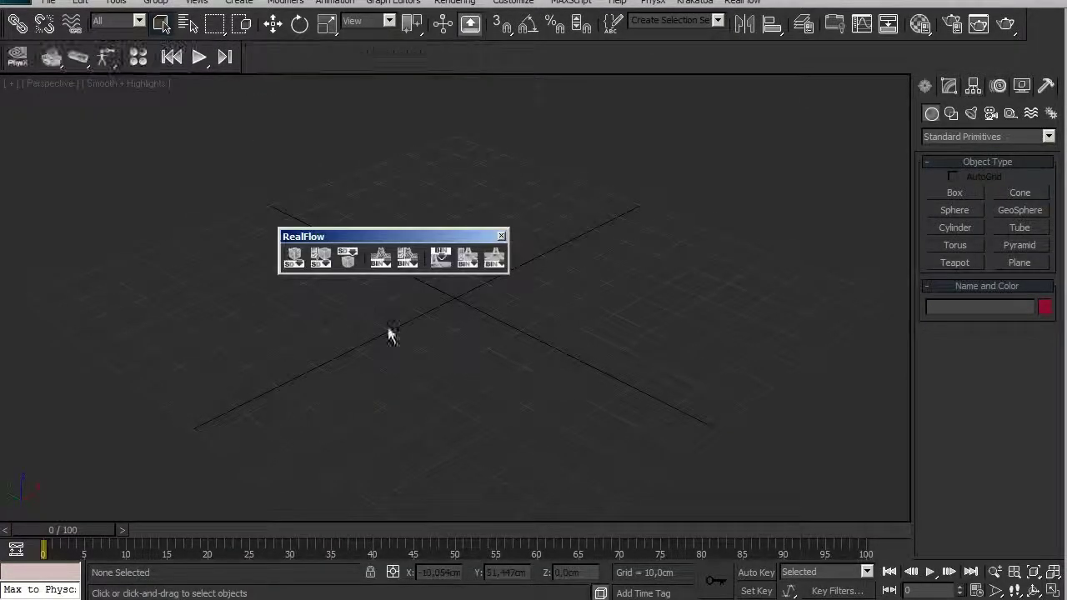
{"action": "left_click_drag", "start_coordinate": [309, 236], "coordinate": [295, 57]}
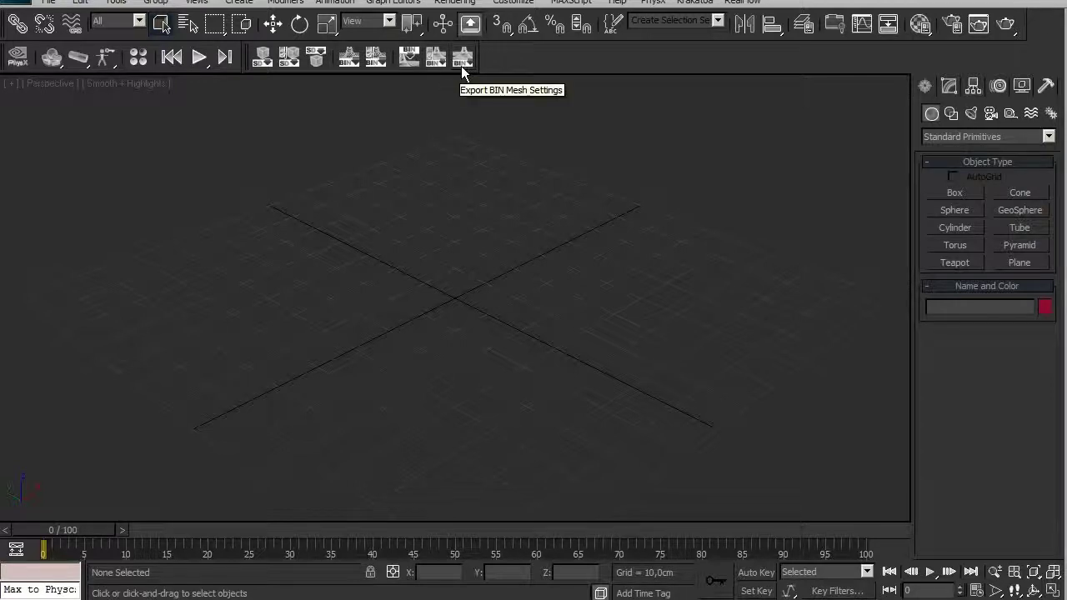
Step: Create a RealFlow mesh loader reading the ParticleMesh_ST01 .bin sequence from Splatter/meshes
{"action": "left_click", "coordinate": [408, 56]}
{"action": "left_click", "coordinate": [500, 246]}
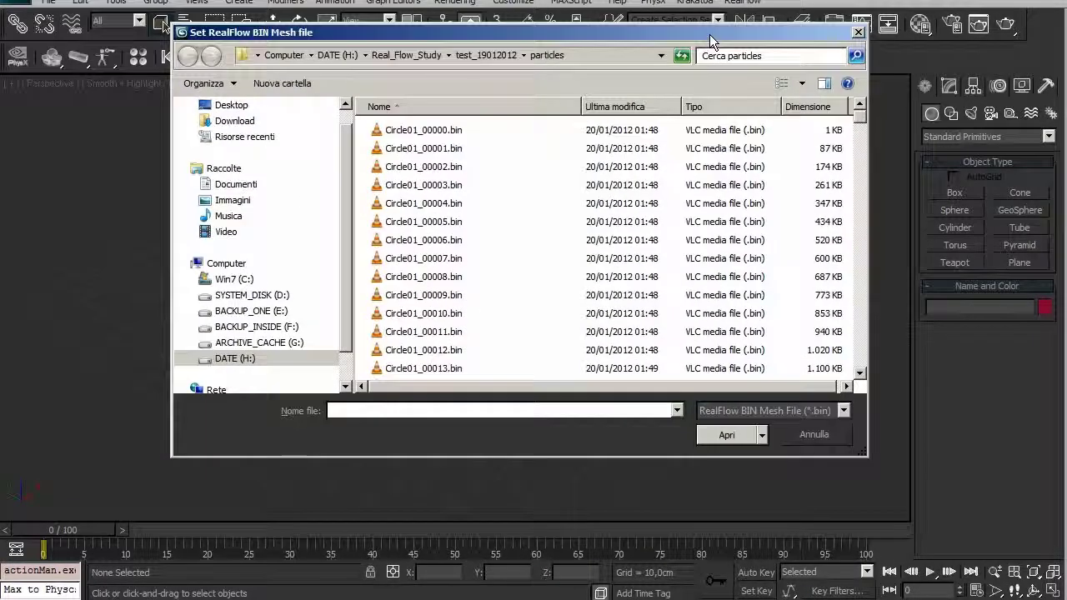
{"action": "left_click_drag", "start_coordinate": [707, 41], "coordinate": [692, 97]}
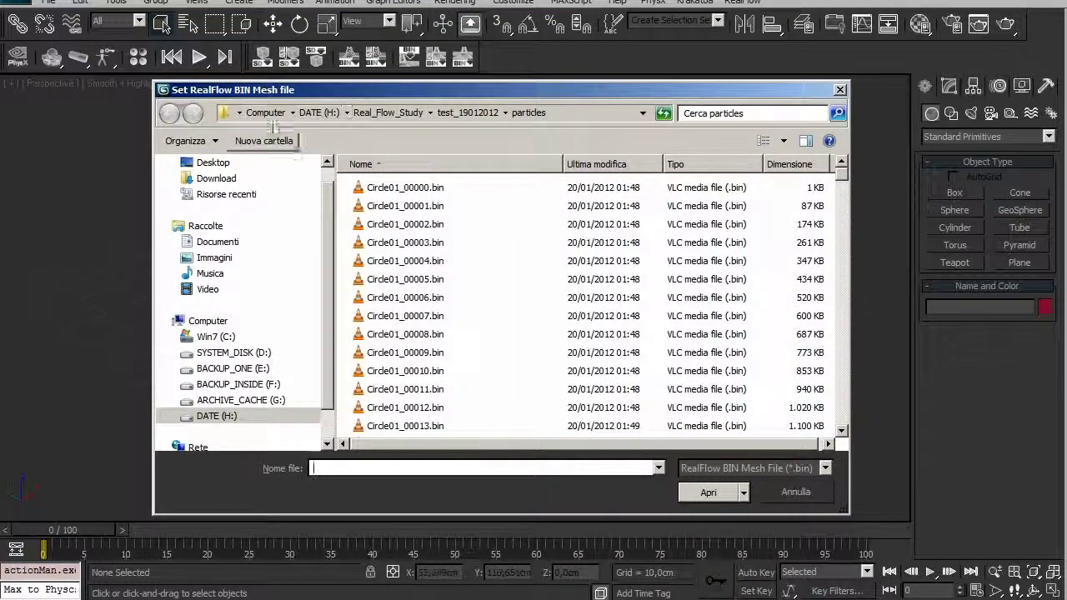
{"action": "mouse_move", "coordinate": [216, 257]}
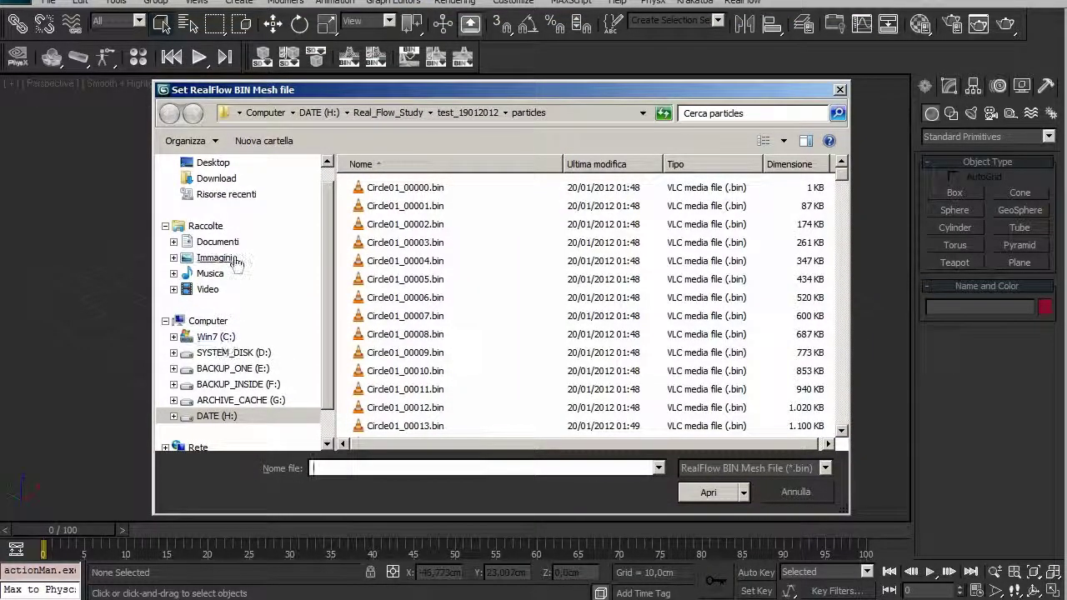
{"action": "left_click", "coordinate": [210, 163]}
{"action": "left_click", "coordinate": [432, 374]}
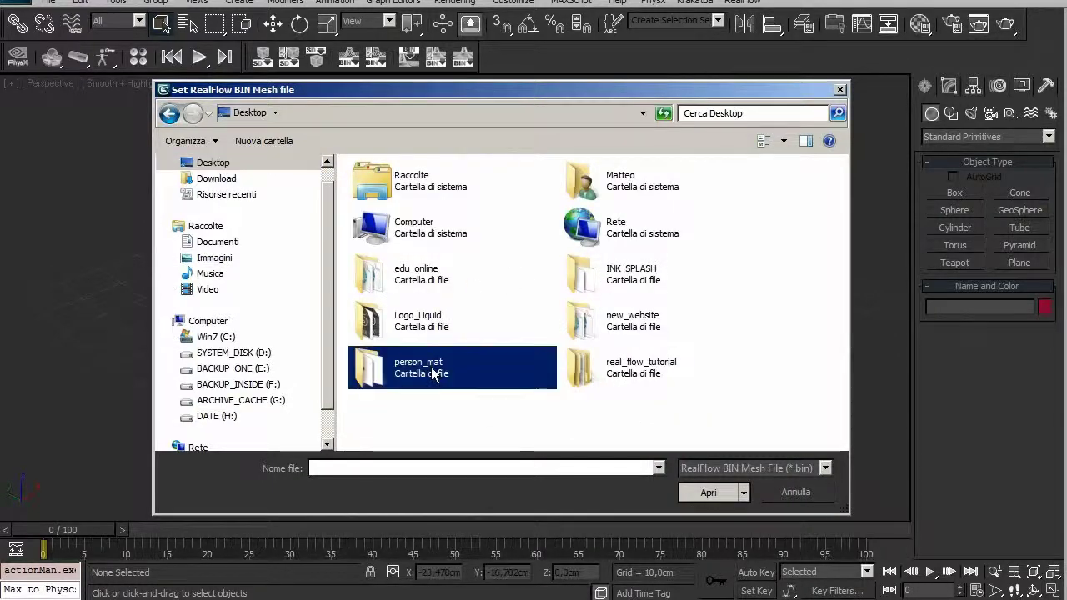
{"action": "double_click", "coordinate": [642, 368]}
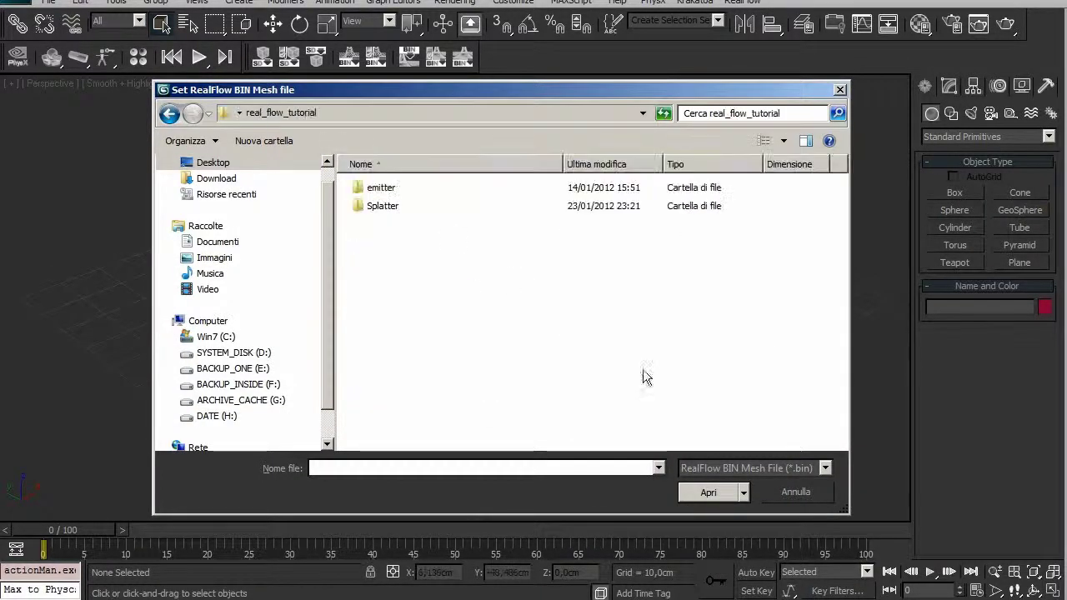
{"action": "double_click", "coordinate": [390, 212]}
{"action": "left_click", "coordinate": [380, 245]}
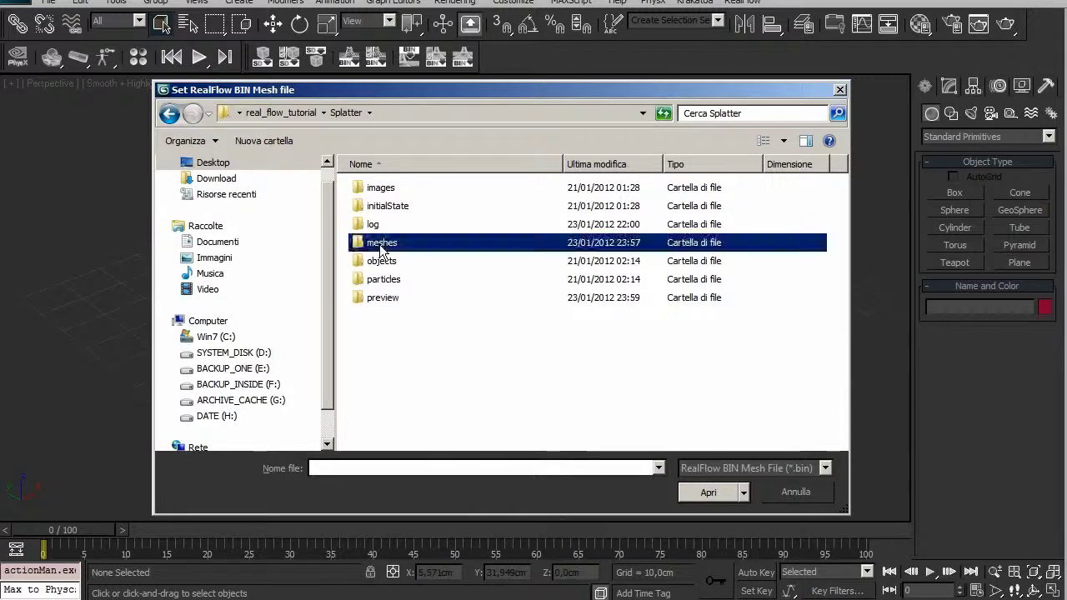
{"action": "double_click", "coordinate": [380, 245]}
{"action": "left_click", "coordinate": [476, 188]}
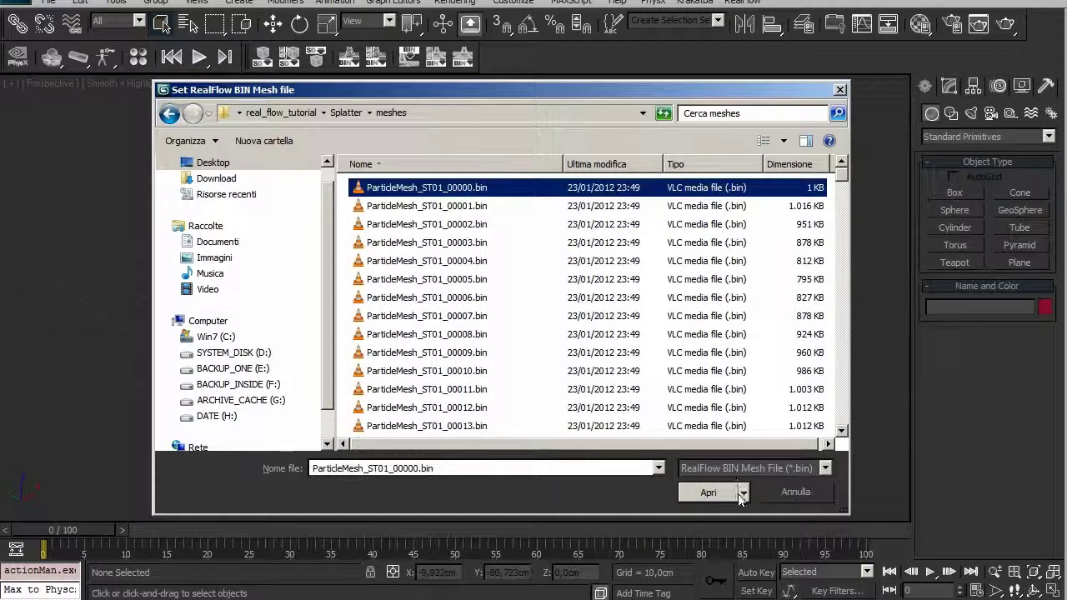
{"action": "left_click", "coordinate": [718, 493]}
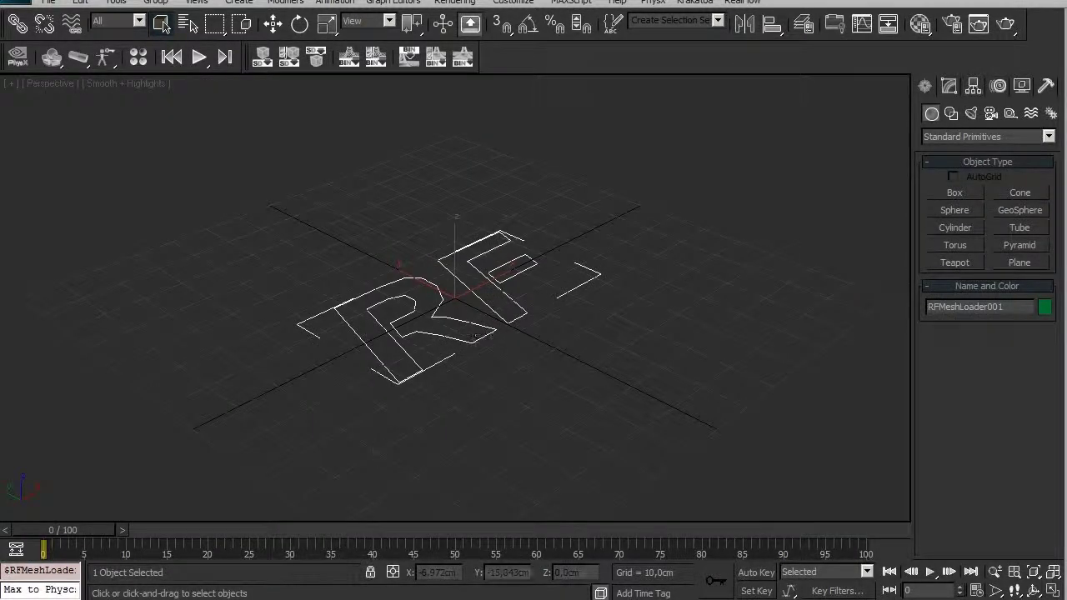
Step: Preview the animation and zoom the Perspective view onto the splash mesh at frame 31
{"action": "left_click", "coordinate": [453, 364]}
{"action": "key", "text": "/"}
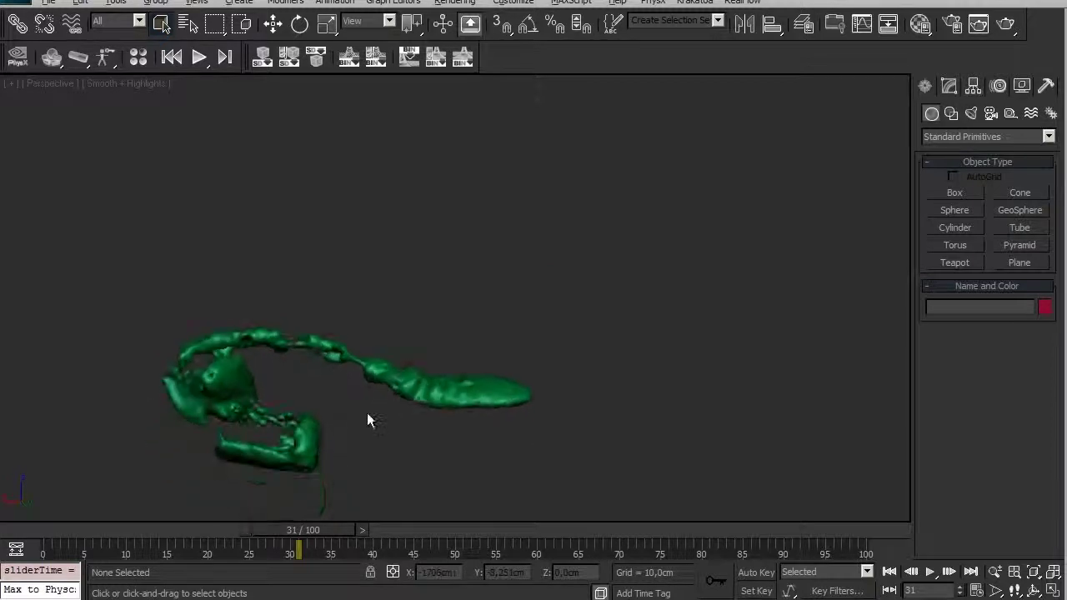
{"action": "scroll", "coordinate": [380, 401], "scroll_direction": "down", "scroll_amount": 4}
{"action": "scroll", "coordinate": [431, 320], "scroll_direction": "up", "scroll_amount": 3}
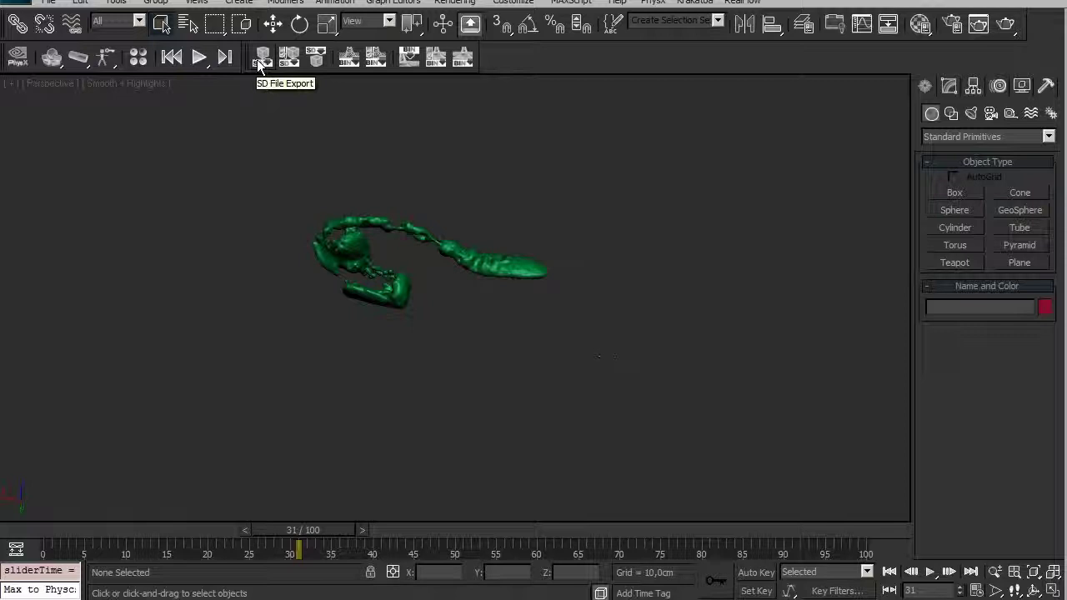
Step: Start an SD file import and inspect the Splatter objects folder, including cache_00000.bdc and animation.sd
{"action": "left_click", "coordinate": [317, 59]}
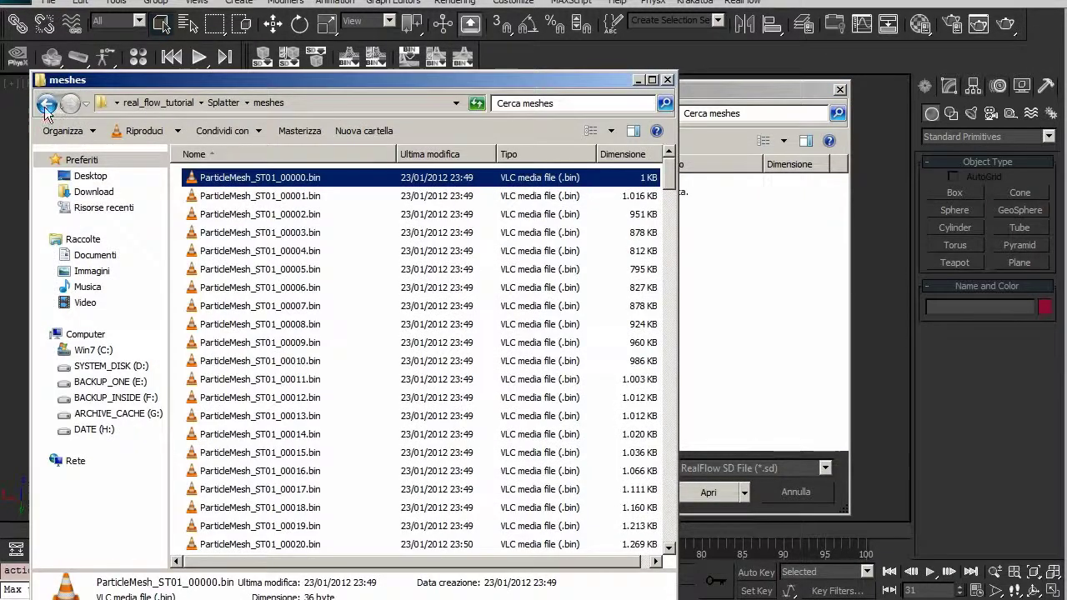
{"action": "left_click", "coordinate": [46, 104]}
{"action": "double_click", "coordinate": [225, 257]}
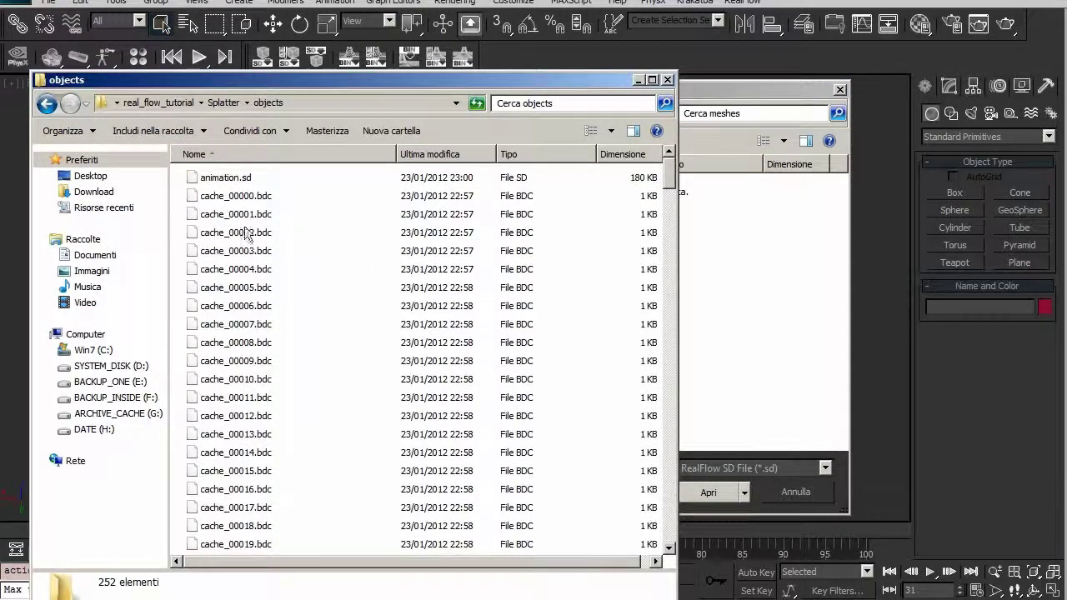
{"action": "left_click", "coordinate": [248, 200]}
{"action": "scroll", "coordinate": [267, 416], "scroll_direction": "down", "scroll_amount": 2}
{"action": "scroll", "coordinate": [272, 394], "scroll_direction": "down", "scroll_amount": 12}
{"action": "scroll", "coordinate": [271, 397], "scroll_direction": "down", "scroll_amount": 10}
{"action": "scroll", "coordinate": [270, 400], "scroll_direction": "down", "scroll_amount": 20}
{"action": "scroll", "coordinate": [269, 457], "scroll_direction": "down", "scroll_amount": 7}
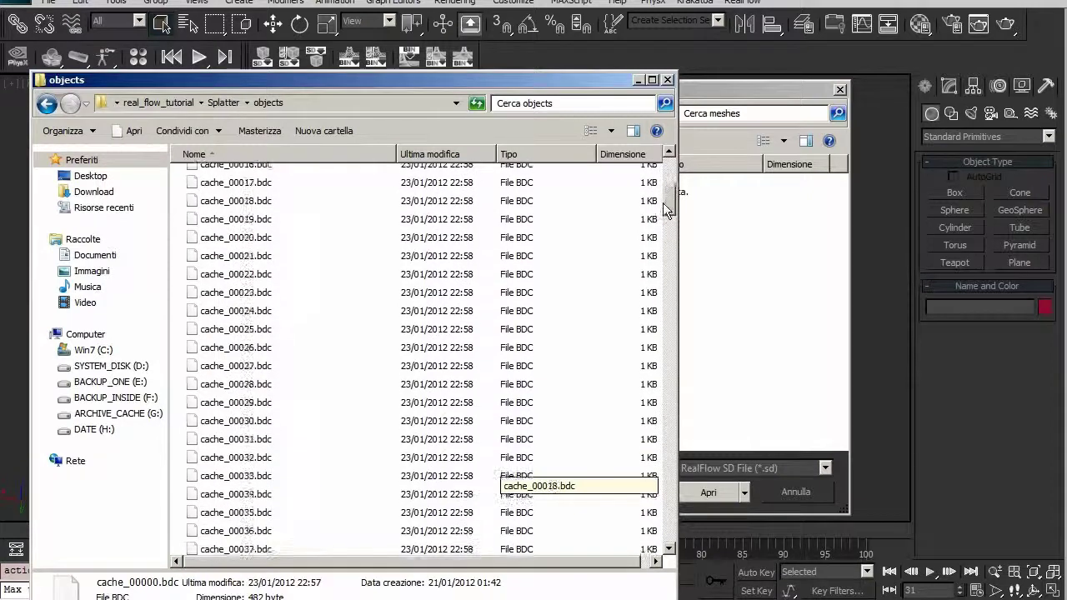
{"action": "left_click_drag", "start_coordinate": [671, 485], "coordinate": [667, 167]}
{"action": "left_click", "coordinate": [271, 176]}
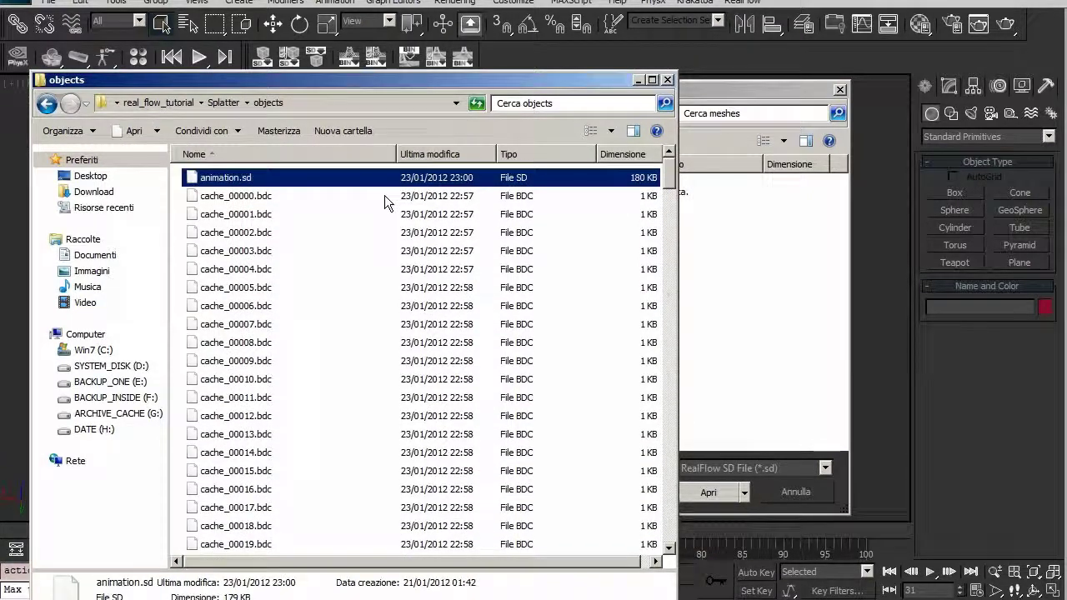
{"action": "left_click", "coordinate": [667, 80]}
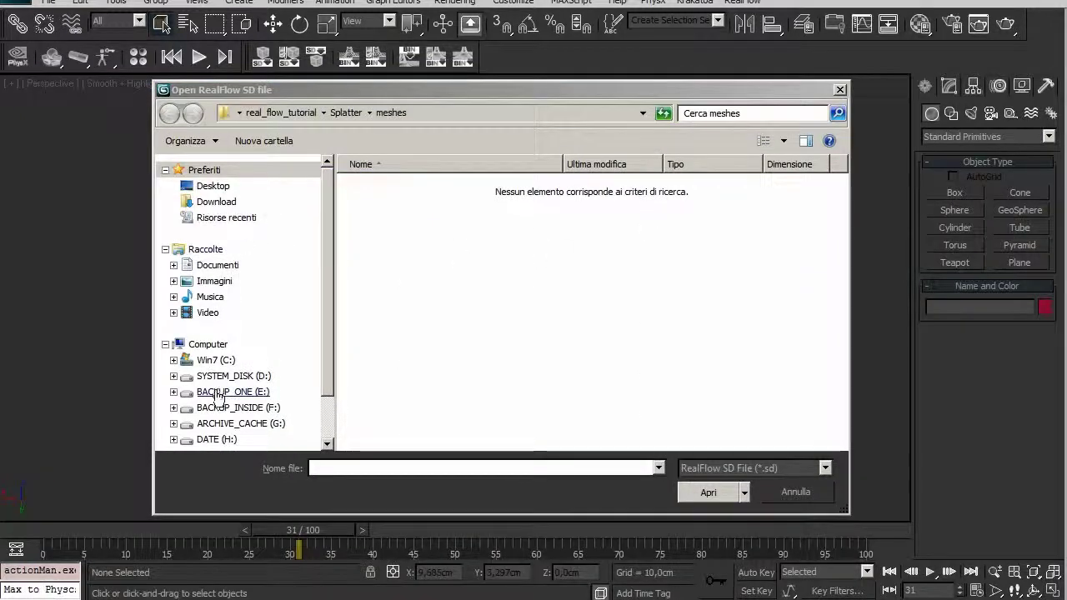
Step: Import animation.sd from real_flow_tutorial > Splatter > objects
{"action": "left_click", "coordinate": [281, 113]}
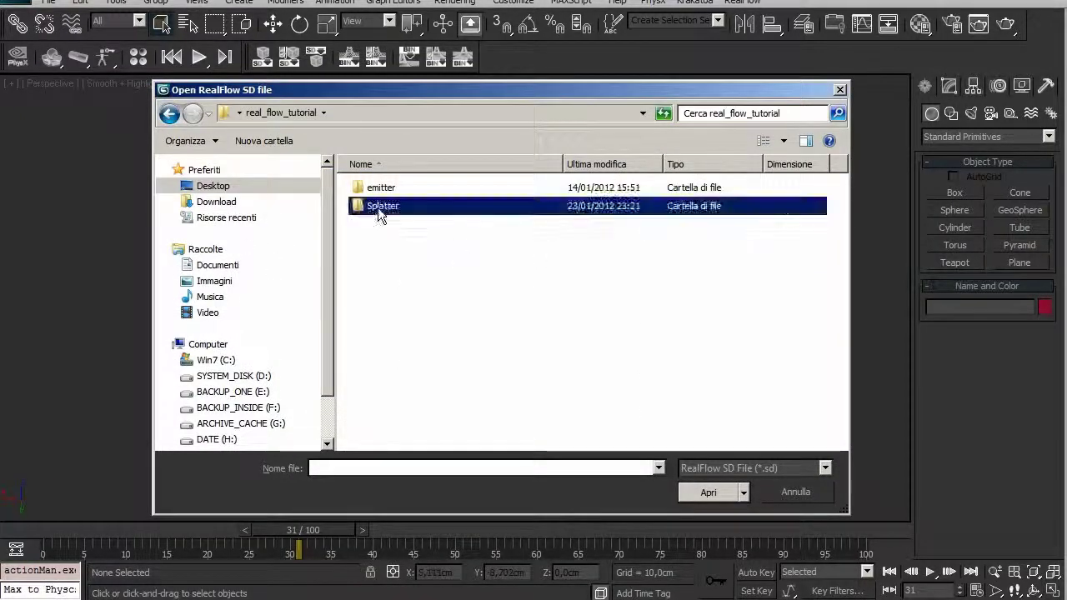
{"action": "double_click", "coordinate": [381, 206]}
{"action": "double_click", "coordinate": [381, 261]}
{"action": "left_click", "coordinate": [381, 183]}
{"action": "left_click", "coordinate": [718, 498]}
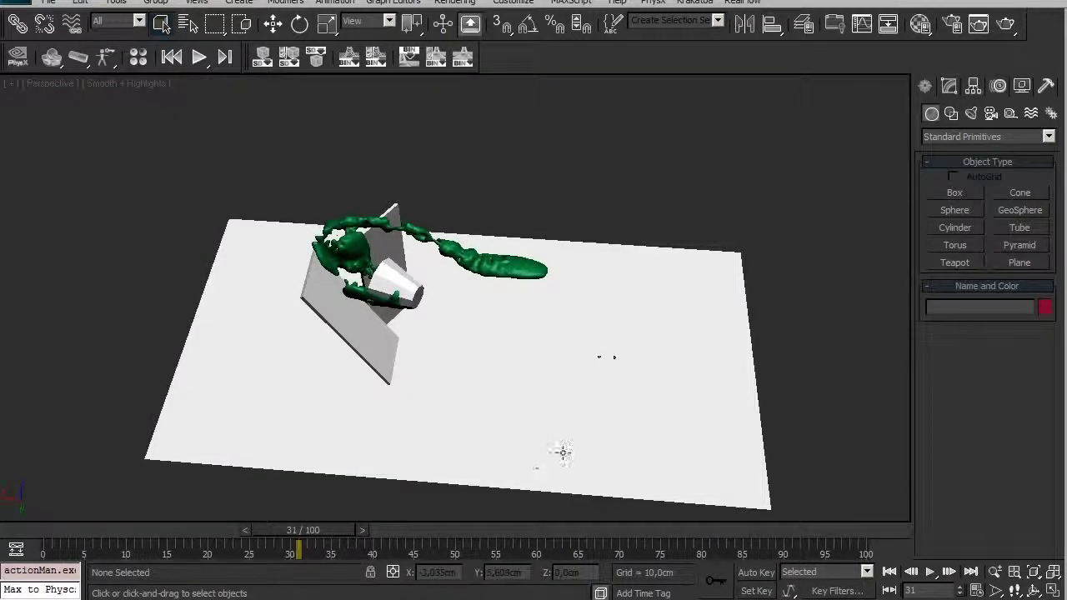
Step: Inspect the vase, ground plane and tilted board, then move the time slider to frame 25
{"action": "mouse_move", "coordinate": [532, 426]}
{"action": "middle_mouse_down", "text": "alt"}
{"action": "mouse_move", "coordinate": [416, 280]}
{"action": "mouse_move", "coordinate": [380, 314]}
{"action": "mouse_move", "coordinate": [497, 350]}
{"action": "mouse_move", "coordinate": [495, 375]}
{"action": "mouse_move", "coordinate": [461, 386]}
{"action": "mouse_move", "coordinate": [459, 442]}
{"action": "mouse_move", "coordinate": [500, 379]}
{"action": "mouse_move", "coordinate": [495, 391]}
{"action": "mouse_move", "coordinate": [557, 419]}
{"action": "mouse_move", "coordinate": [522, 414]}
{"action": "mouse_move", "coordinate": [672, 474]}
{"action": "mouse_move", "coordinate": [452, 351]}
{"action": "mouse_move", "coordinate": [431, 384]}
{"action": "mouse_move", "coordinate": [538, 345]}
{"action": "mouse_move", "coordinate": [511, 369]}
{"action": "mouse_move", "coordinate": [512, 385]}
{"action": "middle_mouse_up", "text": "alt"}
{"action": "left_click", "coordinate": [416, 280]}
{"action": "scroll", "coordinate": [461, 385], "scroll_direction": "down", "scroll_amount": 5}
{"action": "left_click", "coordinate": [440, 319]}
{"action": "left_click", "coordinate": [352, 324]}
{"action": "scroll", "coordinate": [452, 351], "scroll_direction": "up", "scroll_amount": 5}
{"action": "scroll", "coordinate": [431, 383], "scroll_direction": "up", "scroll_amount": 2}
{"action": "scroll", "coordinate": [538, 345], "scroll_direction": "down", "scroll_amount": 3}
{"action": "left_click_drag", "start_coordinate": [323, 529], "coordinate": [279, 529]}
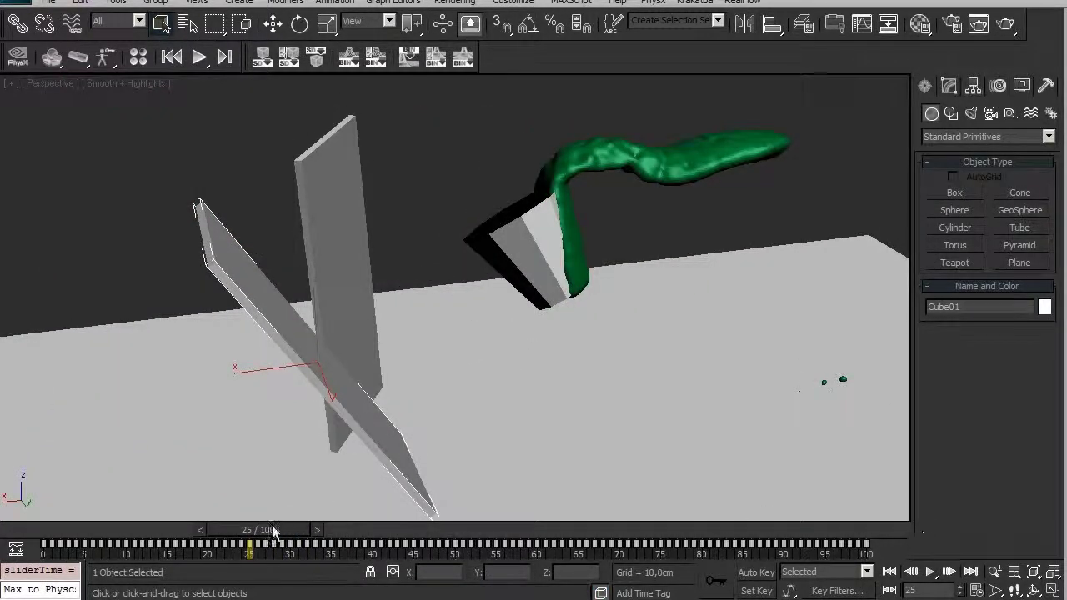
Step: In Time Configuration, set the frame rate to PAL and End Time to 250
{"action": "left_click", "coordinate": [967, 593]}
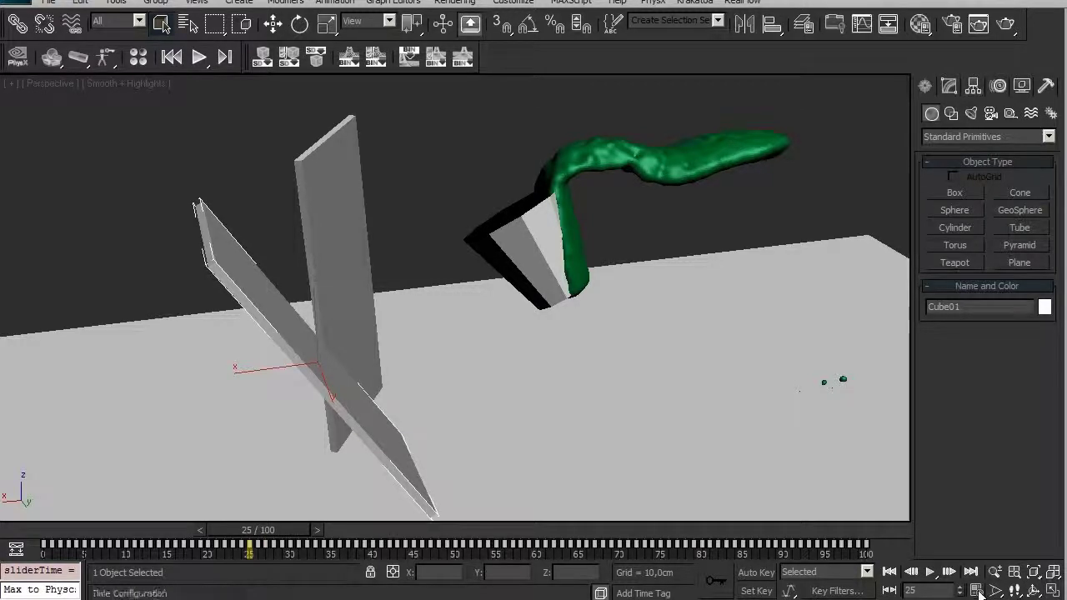
{"action": "left_click", "coordinate": [429, 163]}
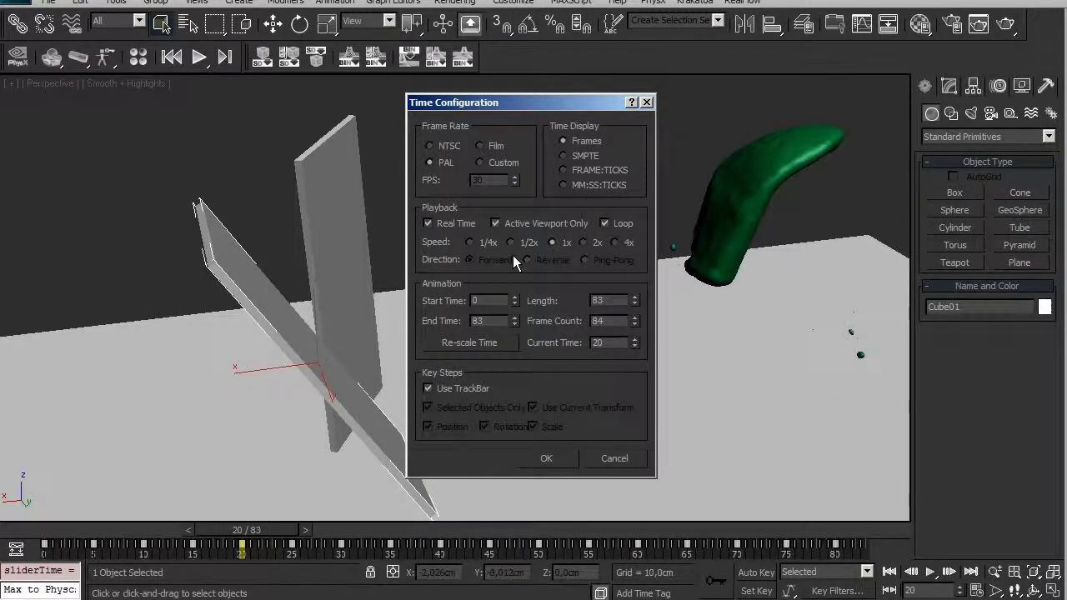
{"action": "type", "text": "250"}
{"action": "left_click", "coordinate": [544, 459]}
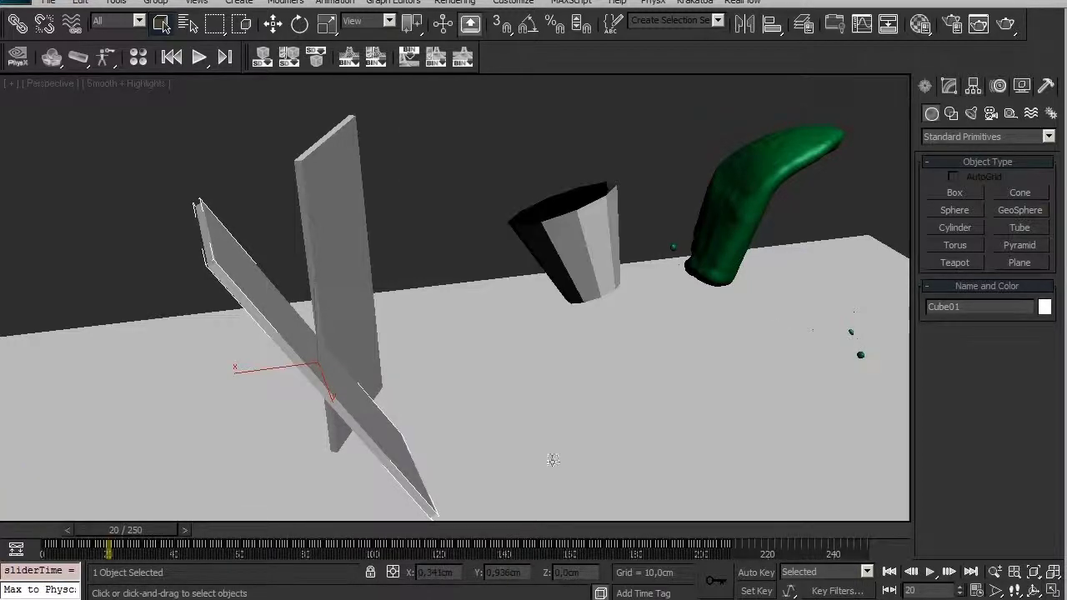
Step: Scrub ahead to about frame 83 and orbit the view to a new angle
{"action": "middle_click_drag", "start_coordinate": [419, 473], "coordinate": [392, 487], "text": "alt"}
{"action": "mouse_move", "coordinate": [142, 527]}
{"action": "left_mouse_down"}
{"action": "mouse_move", "coordinate": [330, 530]}
{"action": "mouse_move", "coordinate": [354, 545]}
{"action": "mouse_move", "coordinate": [68, 541]}
{"action": "left_mouse_up"}
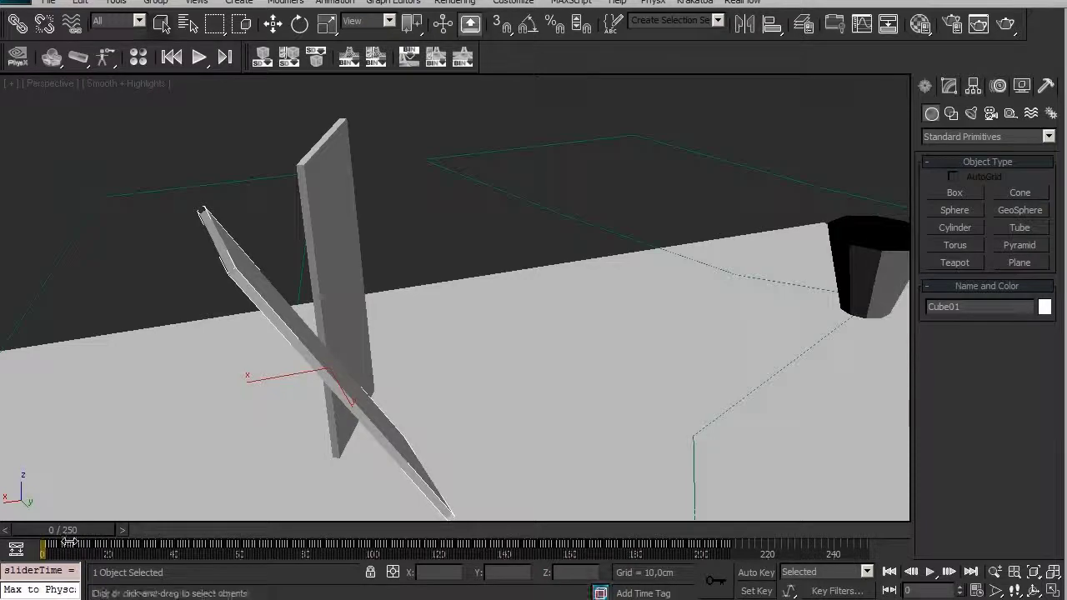
{"action": "mouse_move", "coordinate": [861, 284]}
{"action": "middle_mouse_down", "text": "alt"}
{"action": "mouse_move", "coordinate": [720, 300]}
{"action": "mouse_move", "coordinate": [817, 305]}
{"action": "mouse_move", "coordinate": [503, 279]}
{"action": "mouse_move", "coordinate": [543, 279]}
{"action": "mouse_move", "coordinate": [500, 300]}
{"action": "middle_mouse_up", "text": "alt"}
Step: Scrub to frame 2 and select the vase holding the fluid
{"action": "left_click_drag", "start_coordinate": [93, 537], "coordinate": [94, 529]}
{"action": "middle_click_drag", "start_coordinate": [535, 311], "coordinate": [562, 323], "text": "alt"}
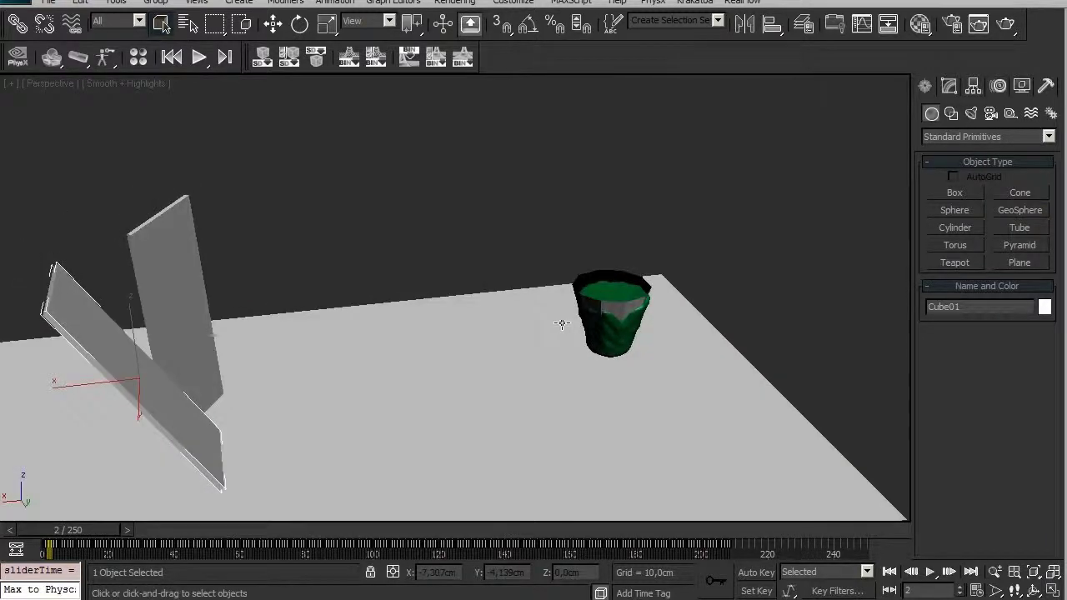
{"action": "mouse_move", "coordinate": [639, 333]}
{"action": "middle_mouse_down", "text": "alt"}
{"action": "mouse_move", "coordinate": [654, 327]}
{"action": "mouse_move", "coordinate": [650, 311]}
{"action": "mouse_move", "coordinate": [629, 310]}
{"action": "middle_mouse_up", "text": "alt"}
{"action": "left_click", "coordinate": [626, 298]}
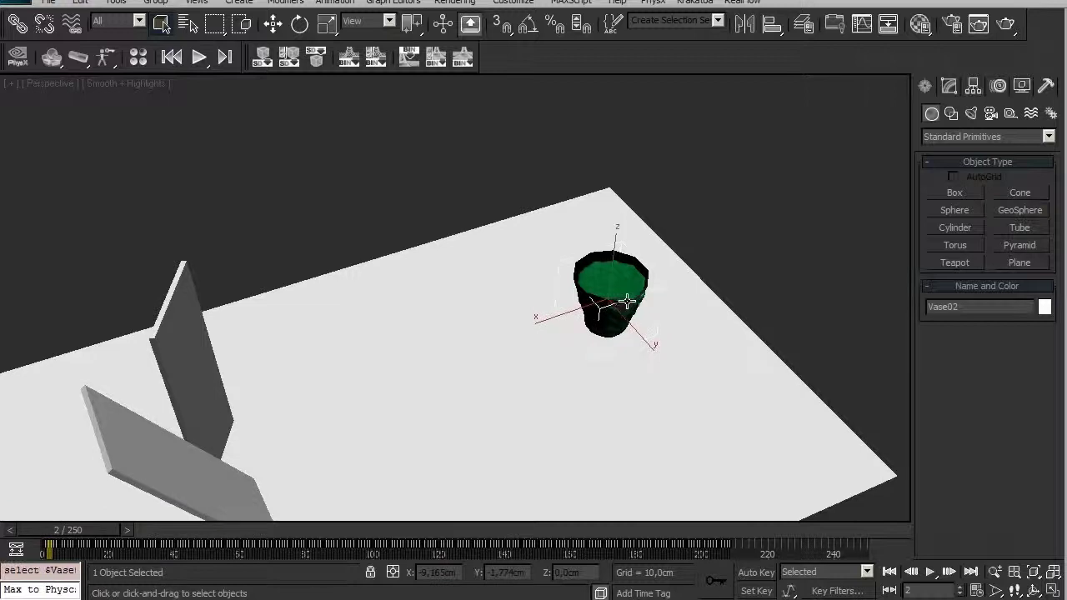
{"action": "middle_click_drag", "start_coordinate": [681, 381], "coordinate": [575, 359], "text": "alt"}
Step: Try the Scale tool on the vase and RFMeshLoader001, then undo back to 100 frames
{"action": "key", "text": "r"}
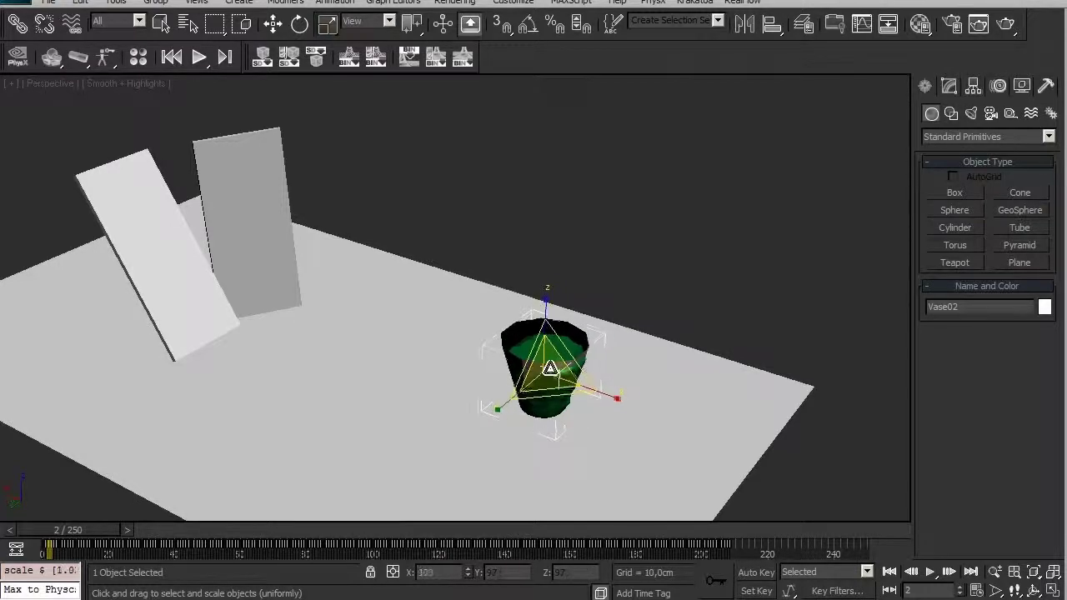
{"action": "key", "text": "r"}
{"action": "left_click", "coordinate": [658, 291]}
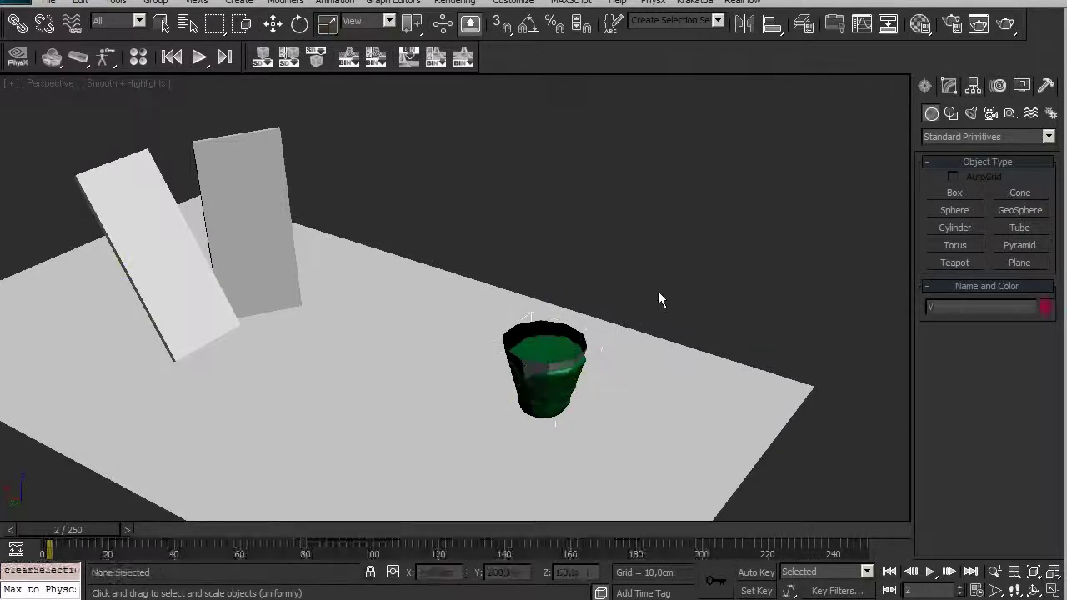
{"action": "left_click", "coordinate": [545, 352]}
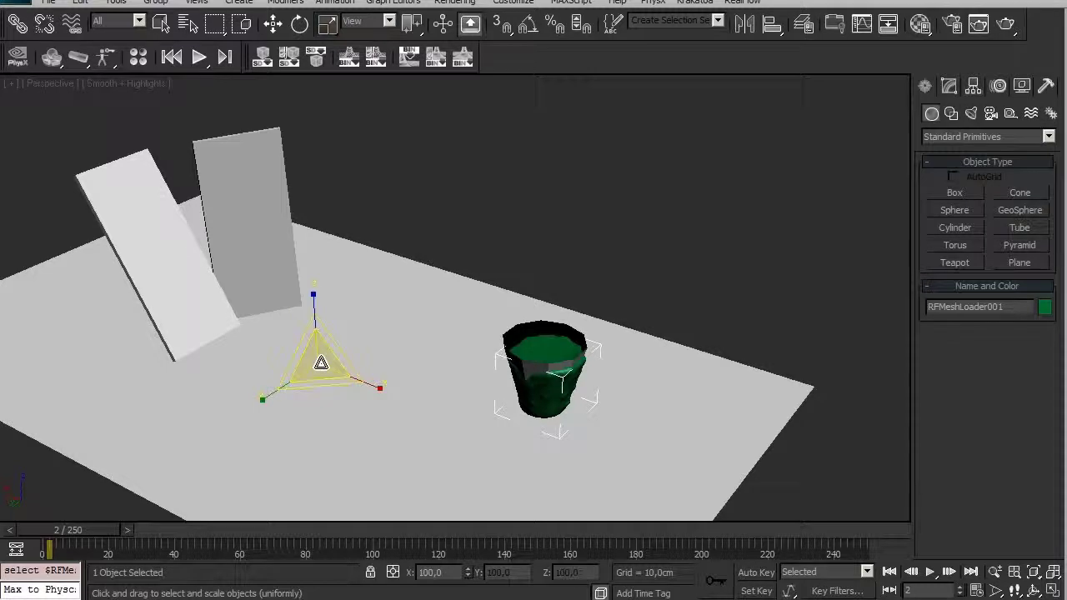
{"action": "key", "text": "r"}
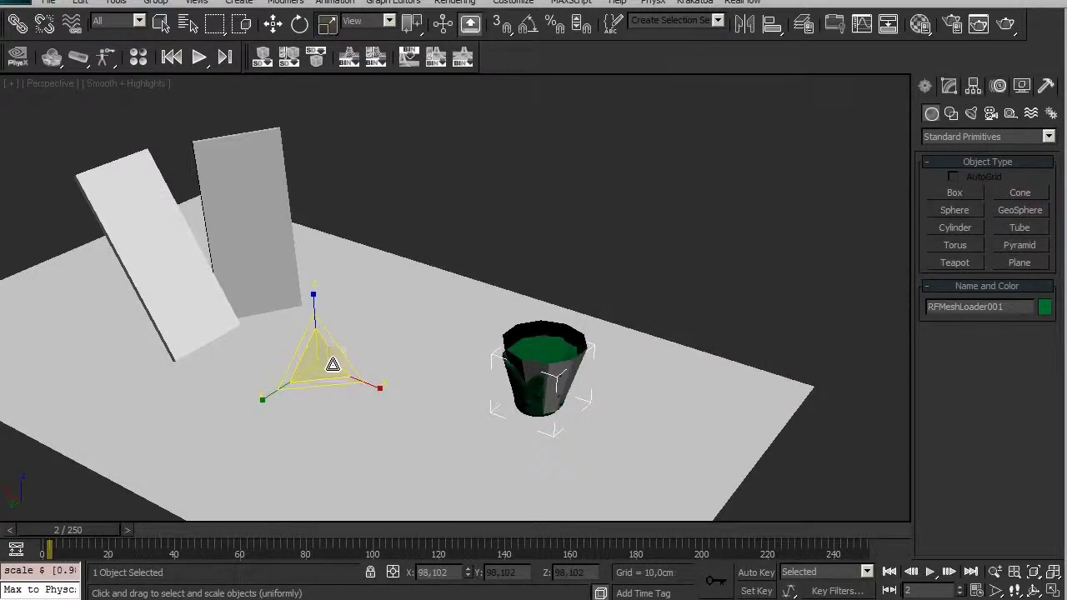
{"action": "key", "text": "ctrl+z"}
{"action": "key", "text": "ctrl+z"}
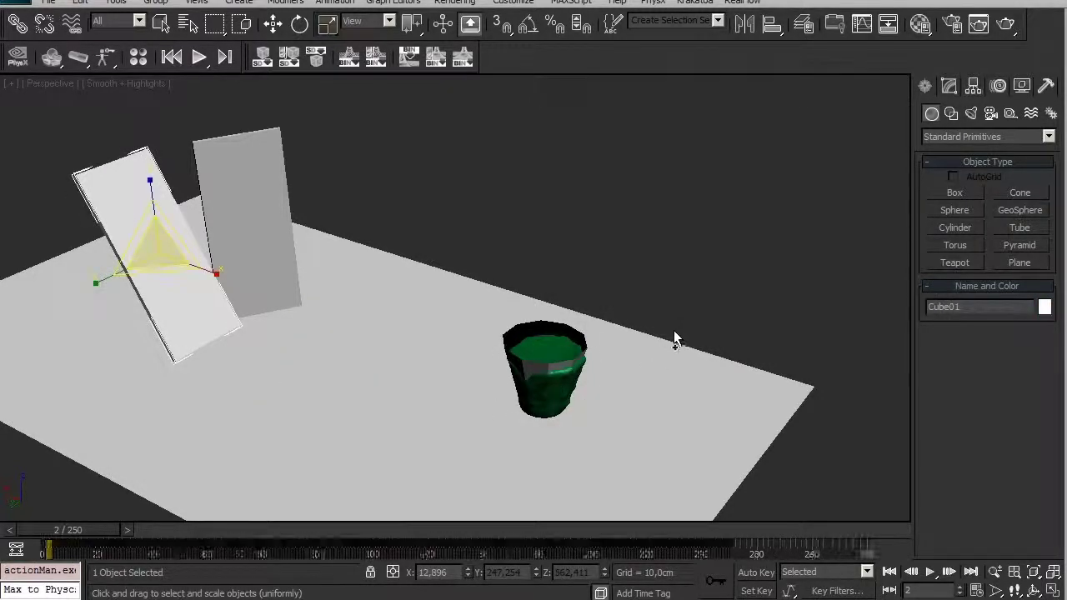
Step: Orbit around the vase and select the fluid mesh inside it
{"action": "mouse_move", "coordinate": [480, 430]}
{"action": "middle_mouse_down", "text": "alt"}
{"action": "mouse_move", "coordinate": [500, 397]}
{"action": "mouse_move", "coordinate": [440, 381]}
{"action": "mouse_move", "coordinate": [453, 376]}
{"action": "mouse_move", "coordinate": [436, 369]}
{"action": "mouse_move", "coordinate": [513, 366]}
{"action": "middle_mouse_up", "text": "alt"}
{"action": "scroll", "coordinate": [512, 366], "scroll_direction": "down", "scroll_amount": 5}
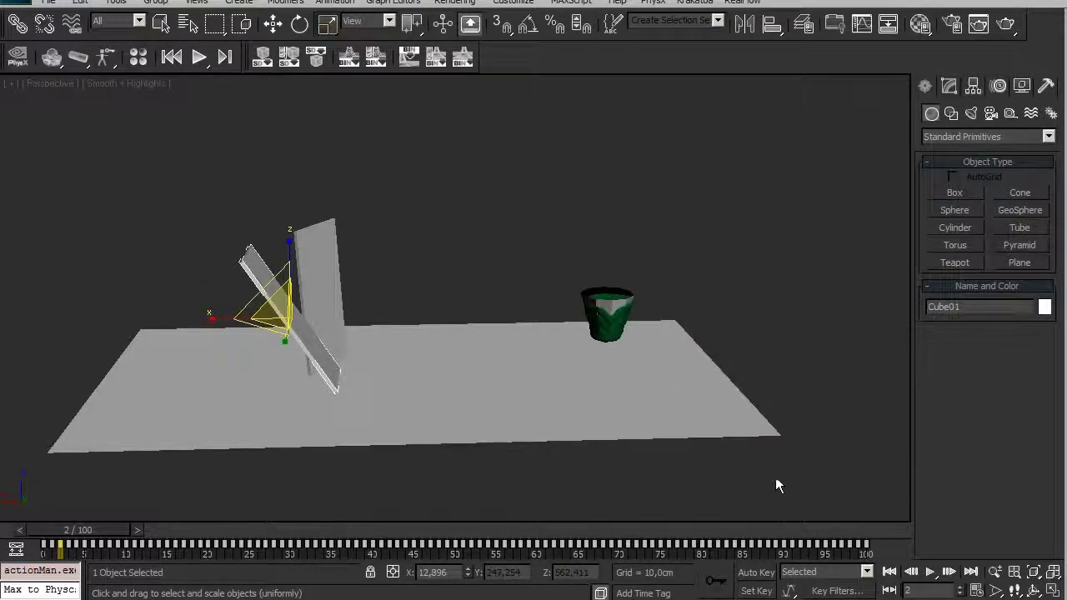
{"action": "middle_click_drag", "start_coordinate": [647, 334], "coordinate": [629, 354], "text": "alt"}
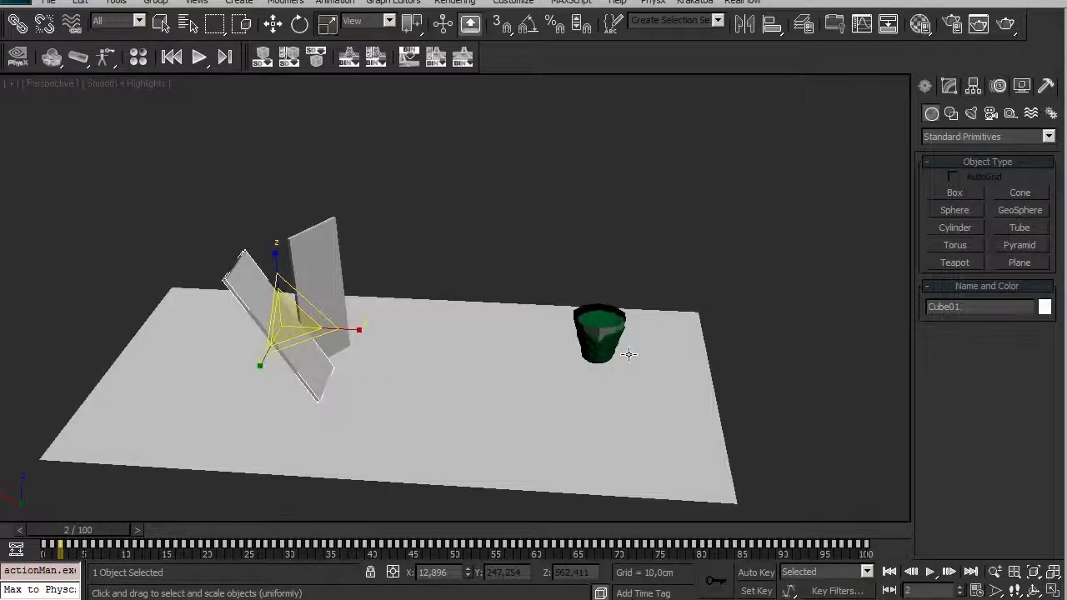
{"action": "left_click", "coordinate": [610, 324]}
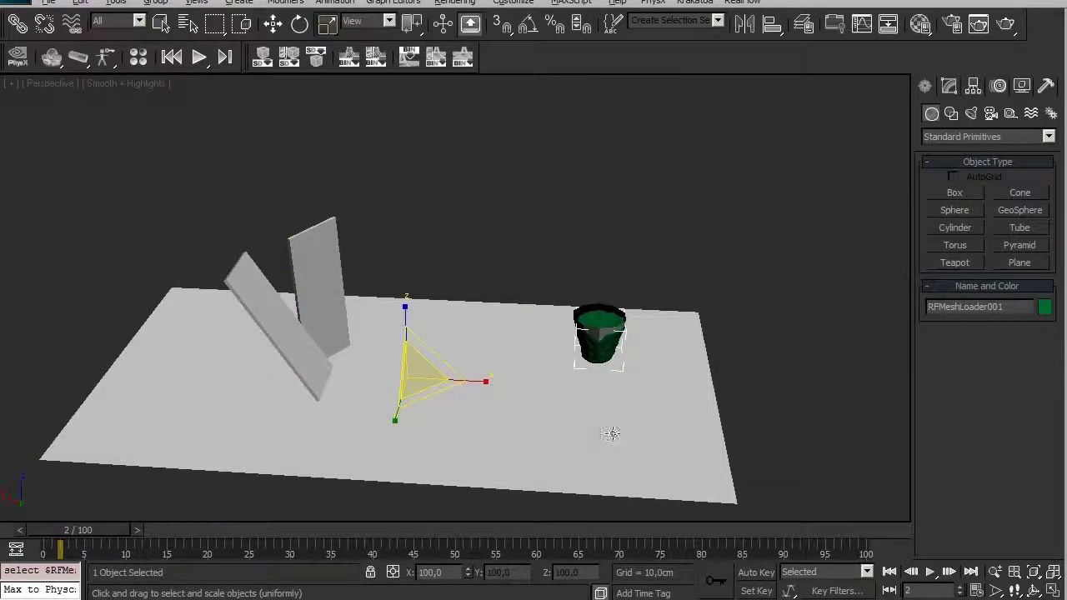
{"action": "middle_click_drag", "start_coordinate": [611, 433], "coordinate": [621, 393], "text": "alt"}
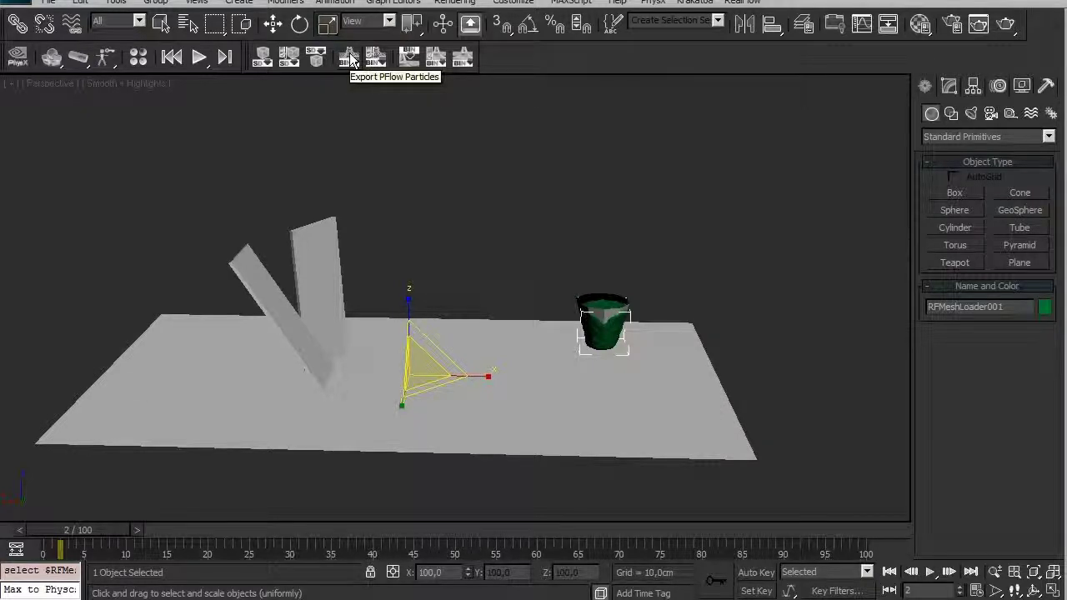
Step: Create a RealFlow particle loader and browse to Desktop > real_flow_tutorial > Splatter > particles
{"action": "left_click", "coordinate": [409, 57]}
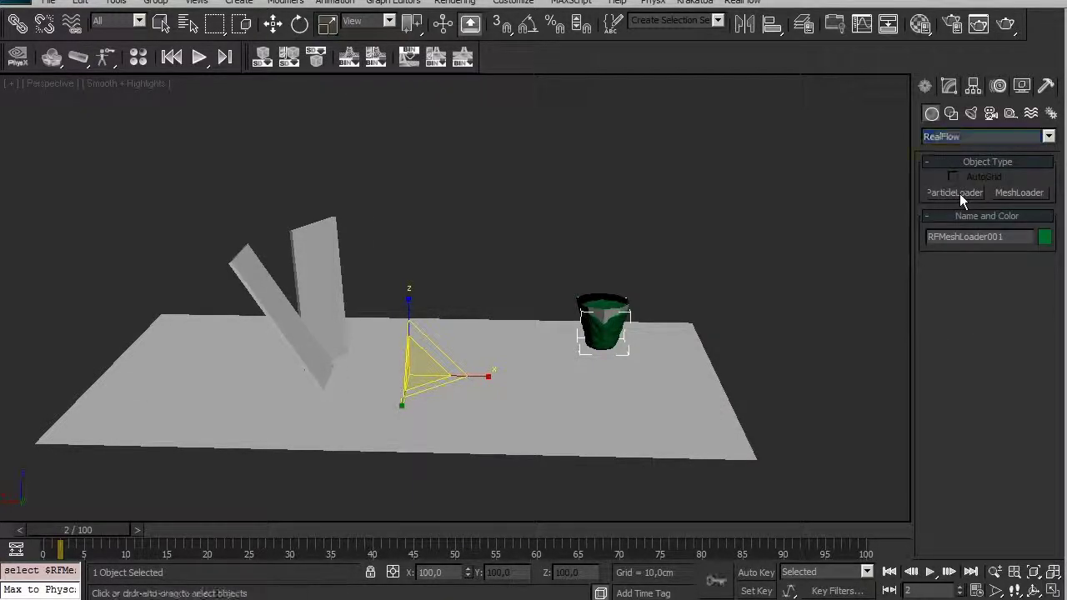
{"action": "left_click", "coordinate": [954, 192]}
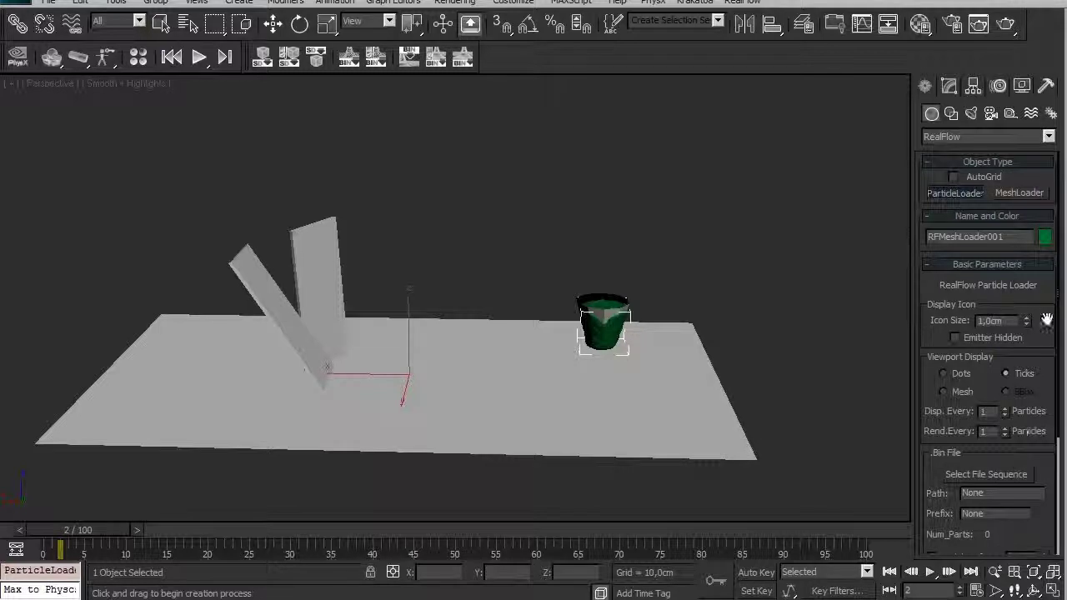
{"action": "left_click_drag", "start_coordinate": [1023, 465], "coordinate": [1041, 409]}
{"action": "left_click", "coordinate": [1000, 425]}
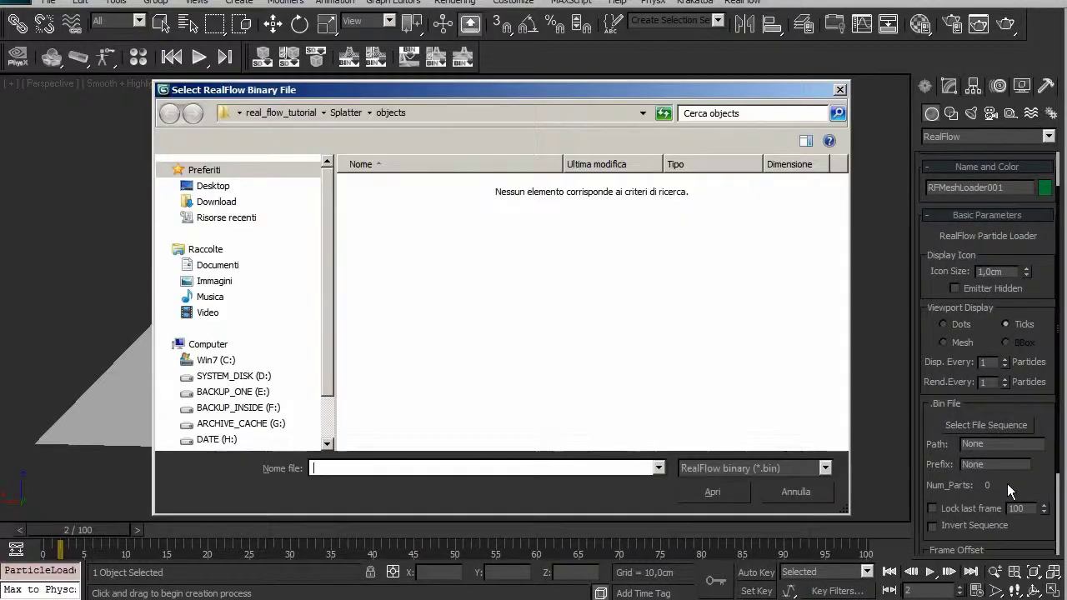
{"action": "left_click", "coordinate": [212, 185]}
{"action": "left_click", "coordinate": [617, 375]}
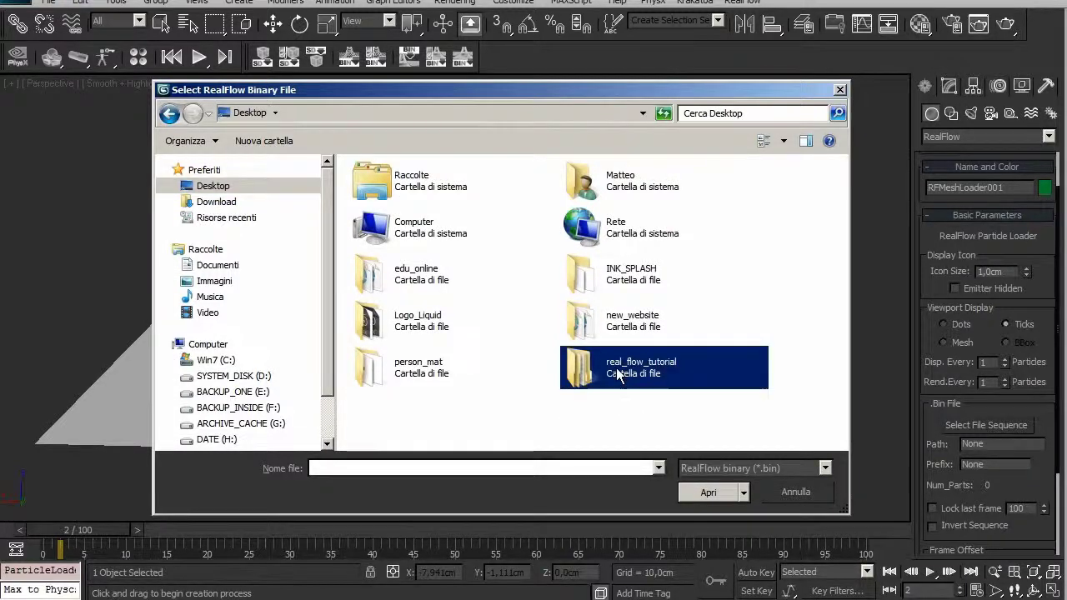
{"action": "double_click", "coordinate": [617, 375]}
{"action": "double_click", "coordinate": [375, 207]}
{"action": "left_click", "coordinate": [390, 285]}
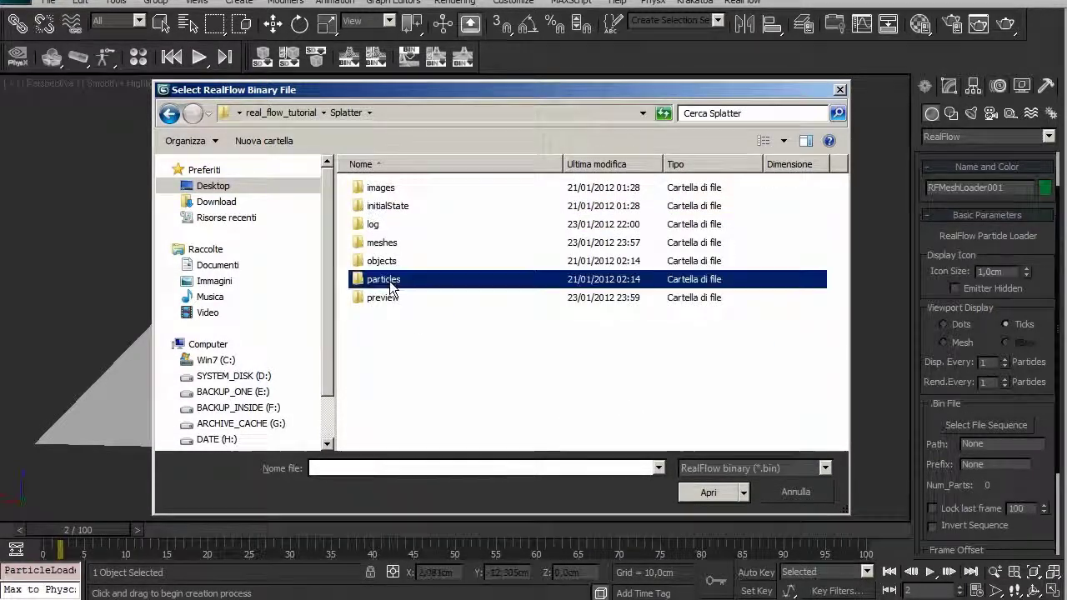
{"action": "double_click", "coordinate": [390, 285]}
Step: Load the Circle01 particle .bin sequence
{"action": "left_click", "coordinate": [407, 193]}
{"action": "scroll", "coordinate": [584, 354], "scroll_direction": "down", "scroll_amount": 16}
{"action": "scroll", "coordinate": [583, 354], "scroll_direction": "down", "scroll_amount": 7}
{"action": "scroll", "coordinate": [738, 329], "scroll_direction": "down", "scroll_amount": 16}
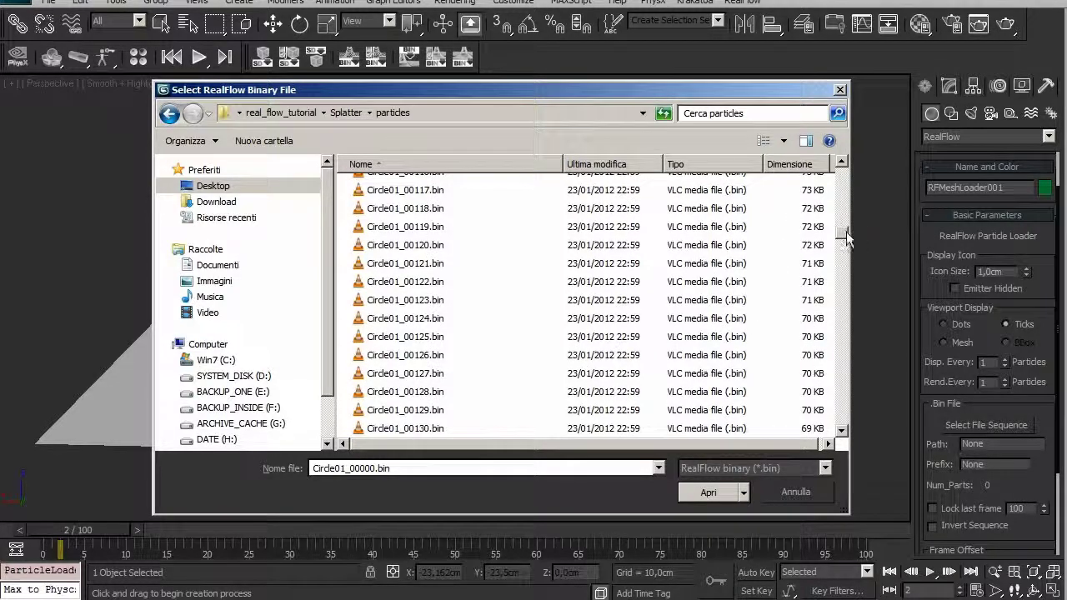
{"action": "left_click_drag", "start_coordinate": [841, 236], "coordinate": [845, 152]}
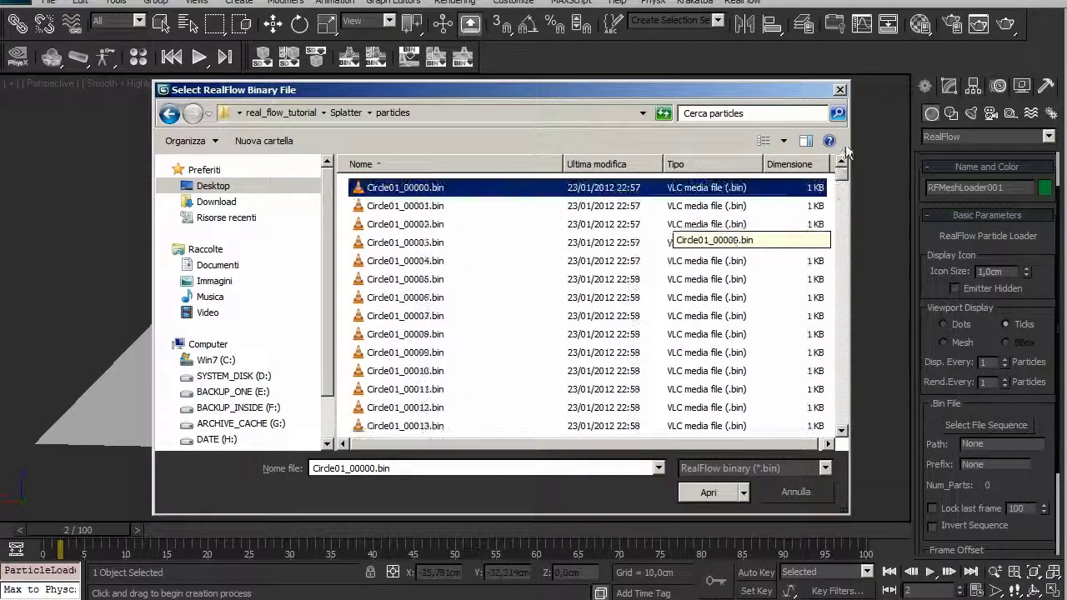
{"action": "left_click", "coordinate": [708, 491]}
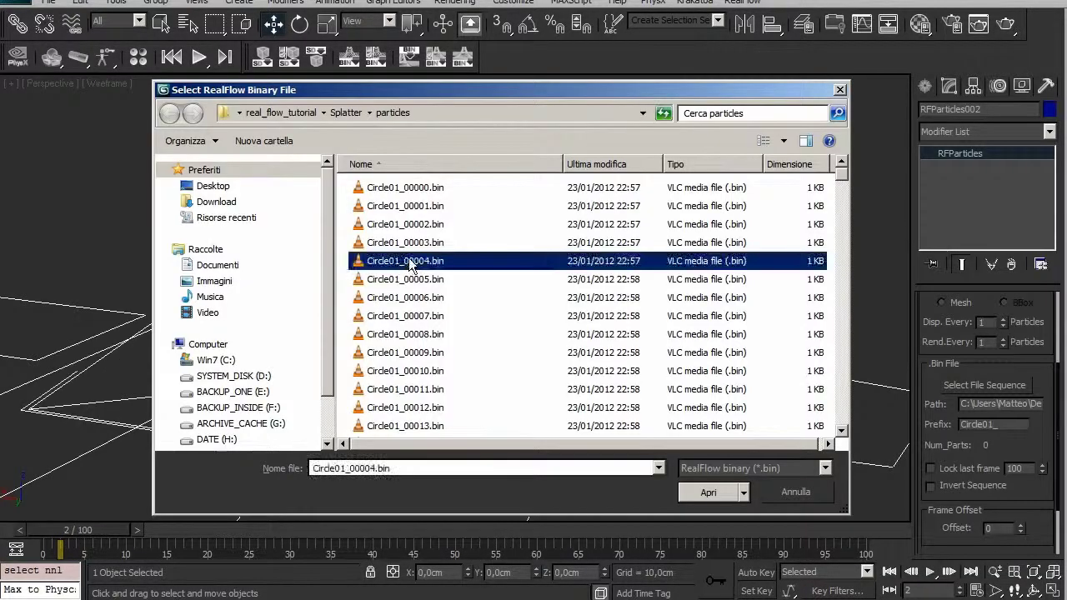
Step: Load the Fill_Object01 particle .bin sequence into RFParticles002
{"action": "scroll", "coordinate": [533, 275], "scroll_direction": "down", "scroll_amount": 8}
{"action": "scroll", "coordinate": [533, 275], "scroll_direction": "down", "scroll_amount": 15}
{"action": "scroll", "coordinate": [536, 283], "scroll_direction": "down", "scroll_amount": 15}
{"action": "scroll", "coordinate": [532, 281], "scroll_direction": "down", "scroll_amount": 3}
{"action": "scroll", "coordinate": [530, 288], "scroll_direction": "down", "scroll_amount": 4}
{"action": "scroll", "coordinate": [526, 317], "scroll_direction": "down", "scroll_amount": 4}
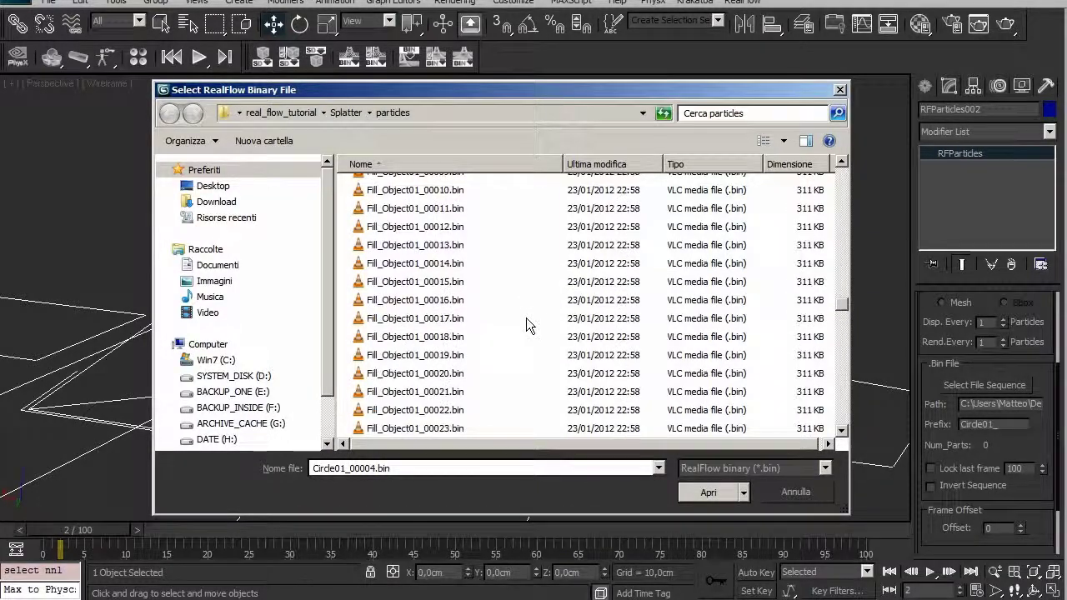
{"action": "left_click", "coordinate": [431, 267]}
{"action": "left_click", "coordinate": [710, 492]}
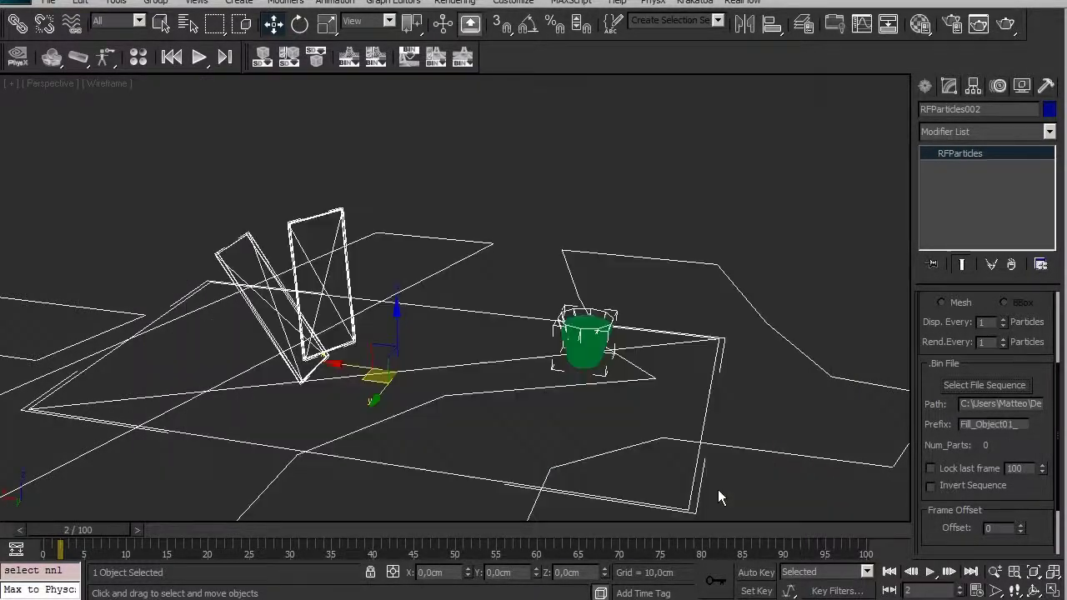
{"action": "scroll", "coordinate": [714, 369], "scroll_direction": "up", "scroll_amount": 2}
{"action": "scroll", "coordinate": [714, 369], "scroll_direction": "up", "scroll_amount": 2}
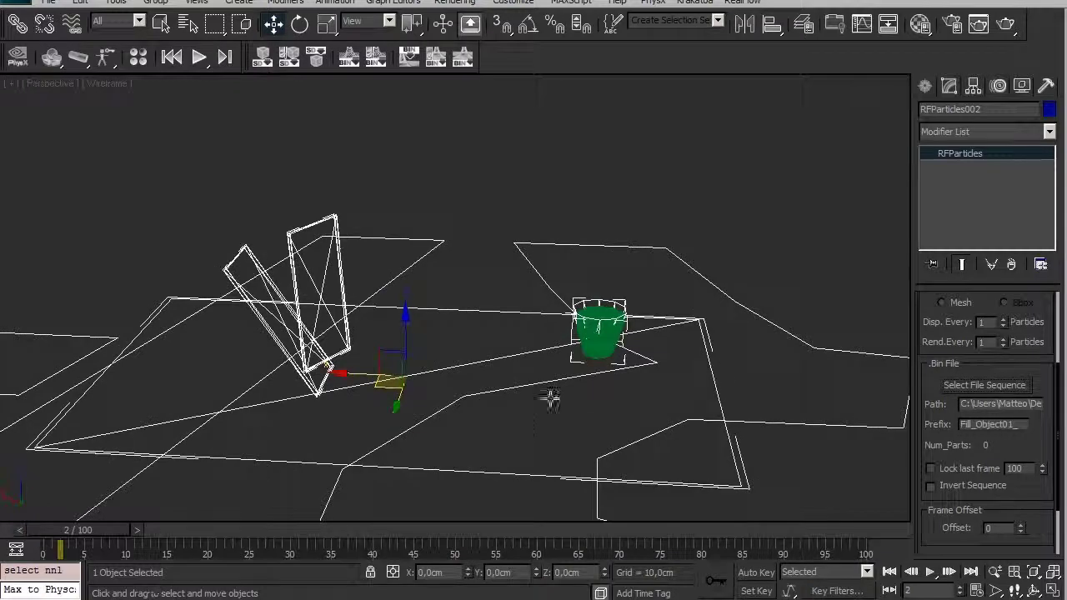
Step: Isolate the two selected RealFlow loaders in the viewport
{"action": "left_click", "coordinate": [808, 348], "text": "ctrl"}
{"action": "right_click", "coordinate": [809, 348]}
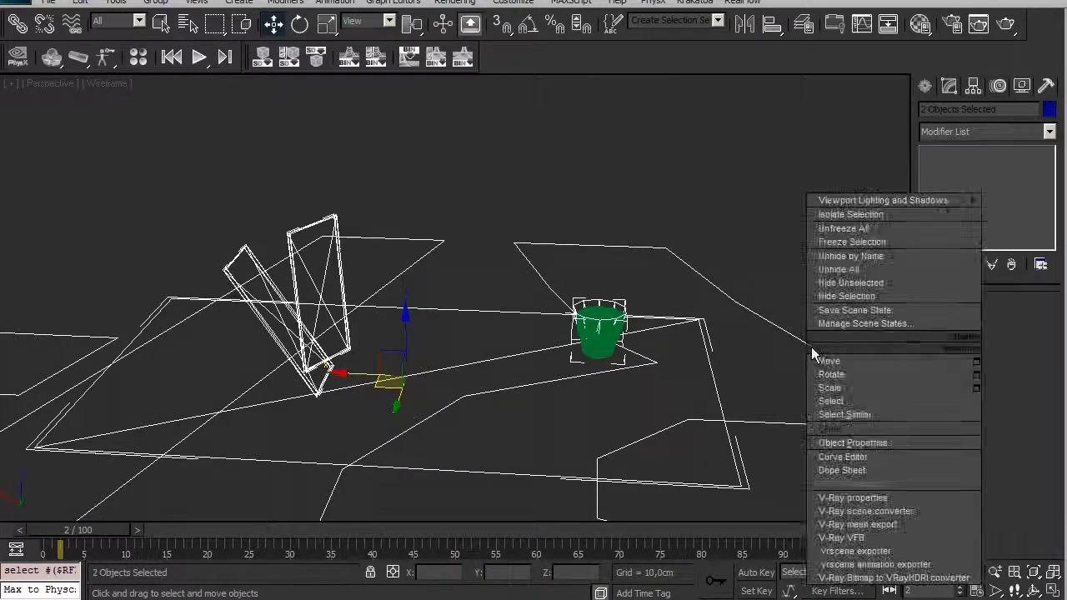
{"action": "left_click", "coordinate": [842, 218]}
Step: Advance to frame 72, orbit the isolated particles, then exit isolation and zoom out
{"action": "left_click_drag", "start_coordinate": [109, 529], "coordinate": [510, 539]}
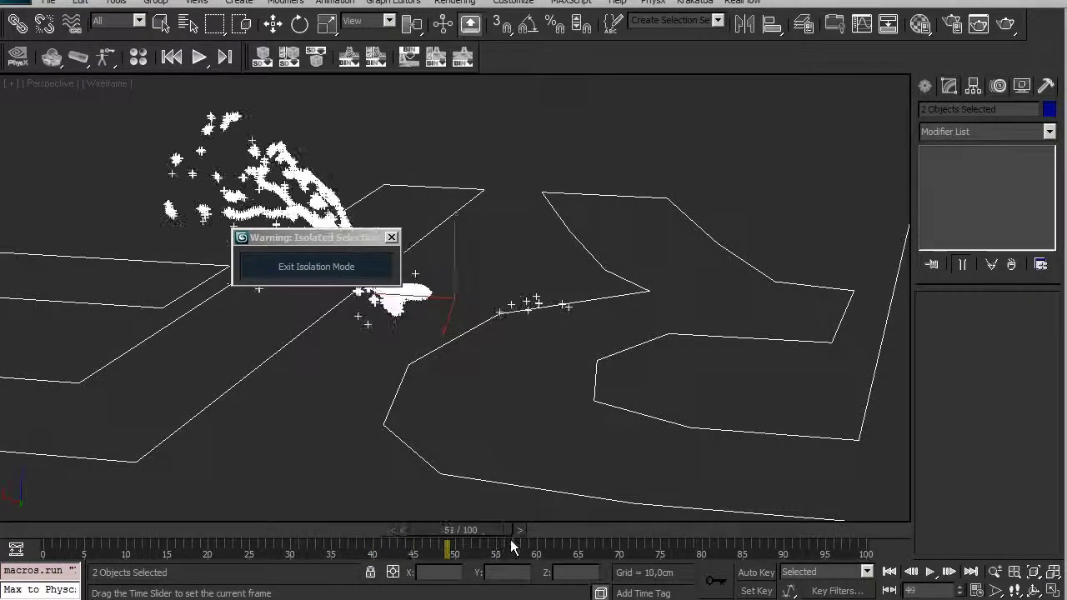
{"action": "left_click_drag", "start_coordinate": [568, 558], "coordinate": [651, 571]}
{"action": "key", "text": "w"}
{"action": "mouse_move", "coordinate": [595, 391]}
{"action": "middle_mouse_down", "text": "alt"}
{"action": "mouse_move", "coordinate": [567, 429]}
{"action": "mouse_move", "coordinate": [571, 402]}
{"action": "mouse_move", "coordinate": [570, 414]}
{"action": "mouse_move", "coordinate": [486, 301]}
{"action": "mouse_move", "coordinate": [587, 354]}
{"action": "middle_mouse_up", "text": "alt"}
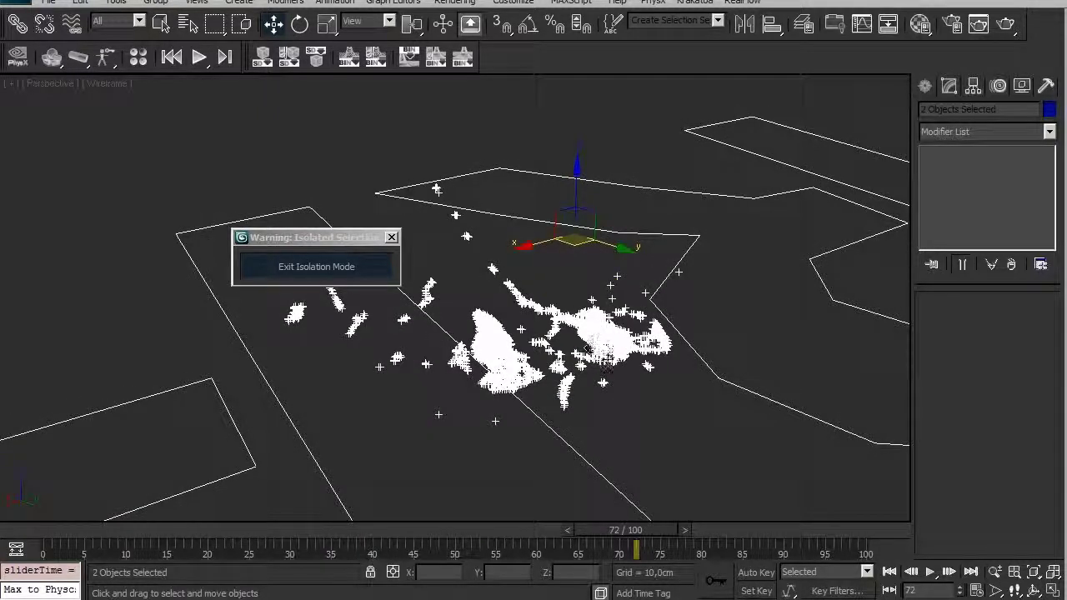
{"action": "left_click", "coordinate": [357, 266]}
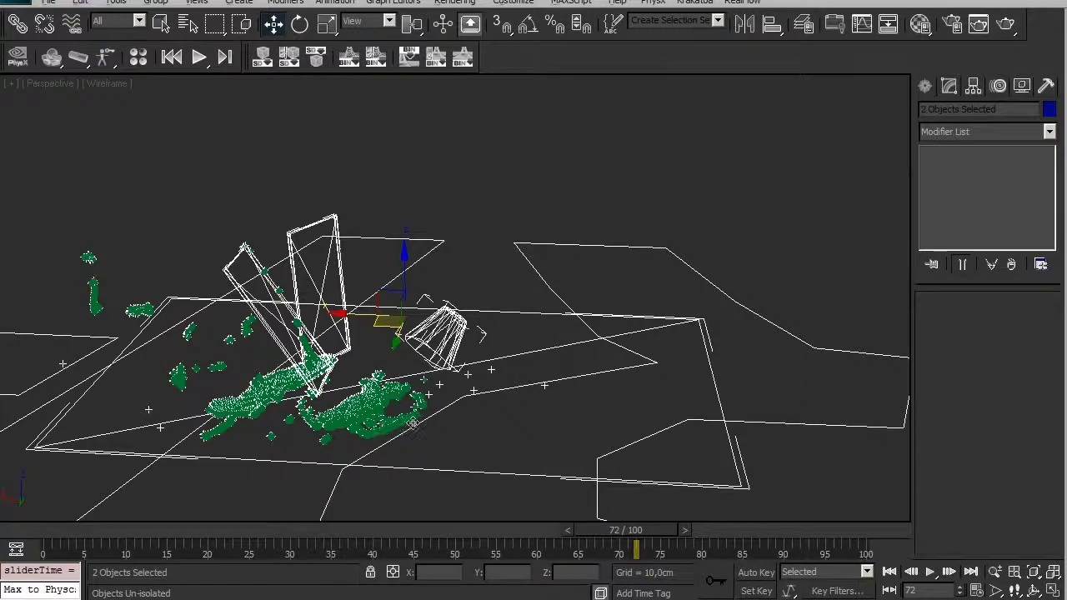
{"action": "scroll", "coordinate": [412, 425], "scroll_direction": "up", "scroll_amount": 3}
Step: Frame the whole scene and orbit in closer on the particle clouds
{"action": "key", "text": "z"}
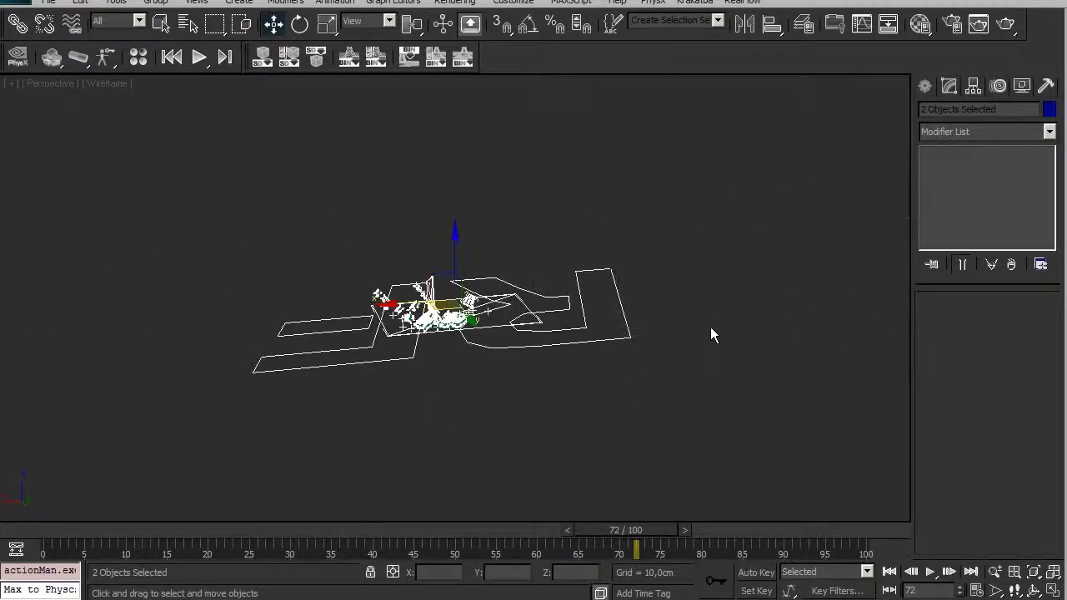
{"action": "mouse_move", "coordinate": [431, 354]}
{"action": "middle_mouse_down", "text": "alt"}
{"action": "mouse_move", "coordinate": [481, 362]}
{"action": "mouse_move", "coordinate": [434, 369]}
{"action": "mouse_move", "coordinate": [409, 400]}
{"action": "mouse_move", "coordinate": [386, 405]}
{"action": "mouse_move", "coordinate": [406, 395]}
{"action": "mouse_move", "coordinate": [407, 349]}
{"action": "mouse_move", "coordinate": [398, 403]}
{"action": "middle_mouse_up", "text": "alt"}
{"action": "scroll", "coordinate": [481, 362], "scroll_direction": "up", "scroll_amount": 3}
{"action": "scroll", "coordinate": [454, 360], "scroll_direction": "up", "scroll_amount": 3}
{"action": "scroll", "coordinate": [409, 371], "scroll_direction": "up", "scroll_amount": 3}
{"action": "scroll", "coordinate": [277, 415], "scroll_direction": "down", "scroll_amount": 3}
{"action": "mouse_move", "coordinate": [277, 415]}
{"action": "middle_mouse_down", "text": "alt"}
{"action": "mouse_move", "coordinate": [450, 410]}
{"action": "mouse_move", "coordinate": [435, 395]}
{"action": "mouse_move", "coordinate": [448, 351]}
{"action": "middle_mouse_up", "text": "alt"}
{"action": "scroll", "coordinate": [436, 395], "scroll_direction": "up", "scroll_amount": 2}
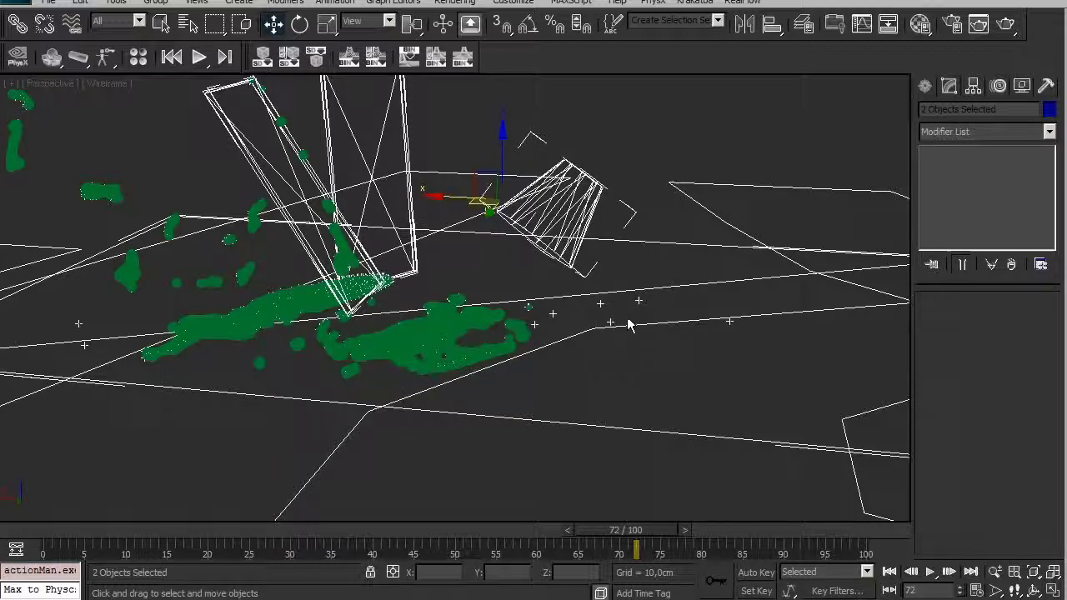
Step: Select RFParticles002, then RFMeshLoader001, show its Frame Options, and scrub back to frame 11
{"action": "left_click", "coordinate": [657, 146]}
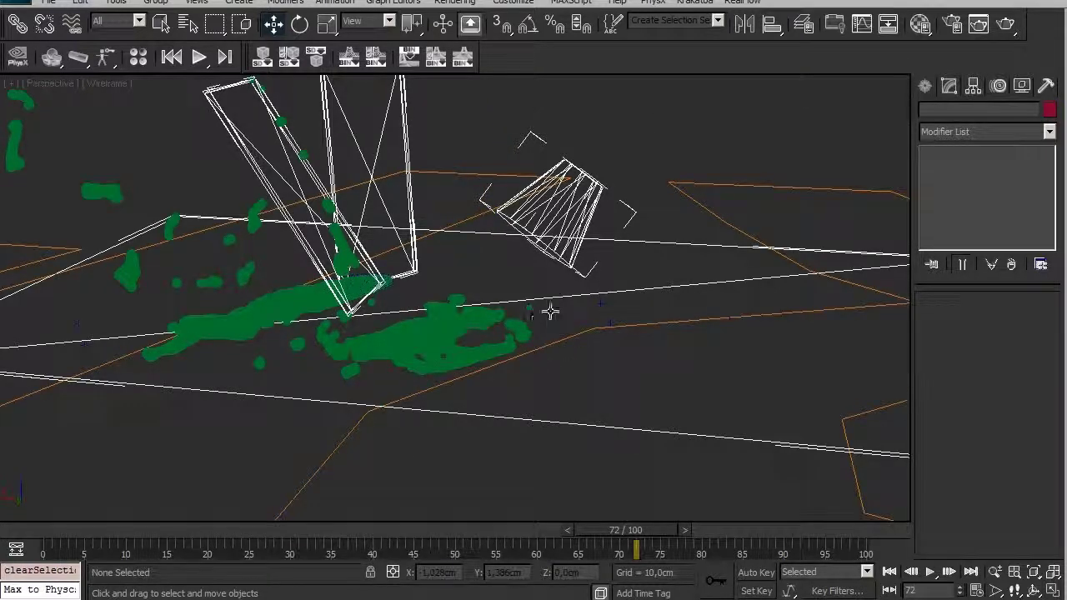
{"action": "left_click", "coordinate": [550, 312]}
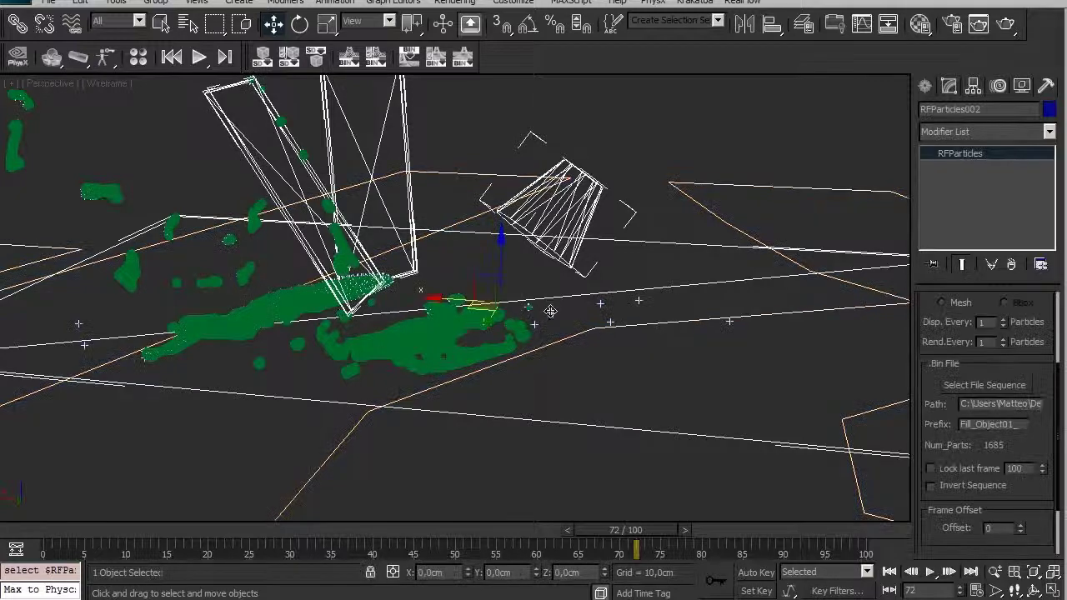
{"action": "left_click", "coordinate": [450, 345]}
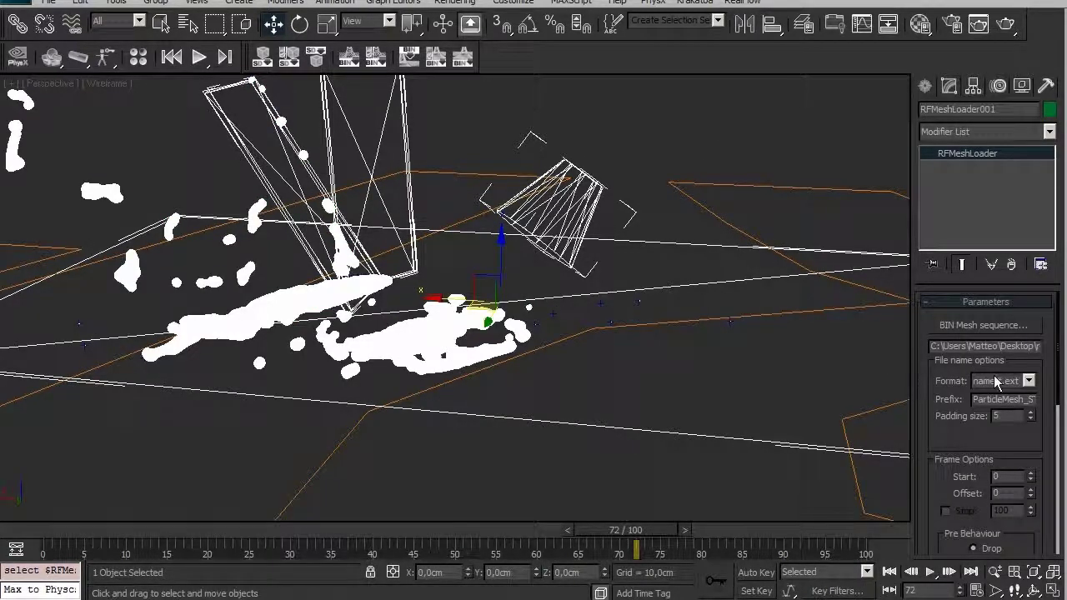
{"action": "left_click_drag", "start_coordinate": [1026, 436], "coordinate": [1008, 200]}
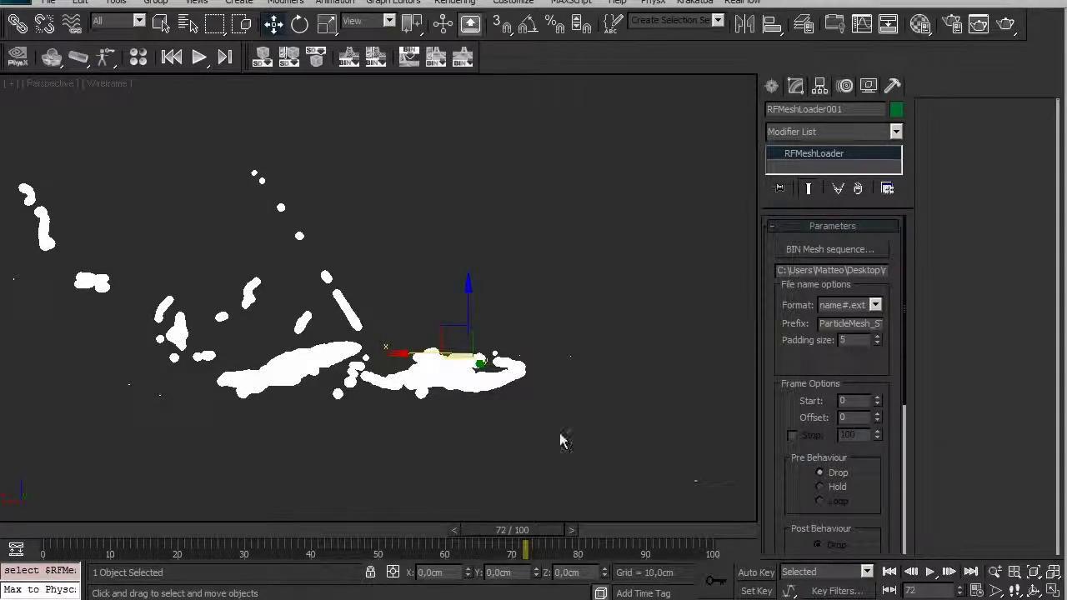
{"action": "middle_click_drag", "start_coordinate": [559, 440], "coordinate": [535, 454]}
{"action": "mouse_move", "coordinate": [540, 547]}
{"action": "left_mouse_down"}
{"action": "mouse_move", "coordinate": [151, 536]}
{"action": "mouse_move", "coordinate": [176, 541]}
{"action": "left_mouse_up"}
Step: Set the RFMeshLoader Start and Offset to 10 frames and check the early frames
{"action": "key", "text": "w"}
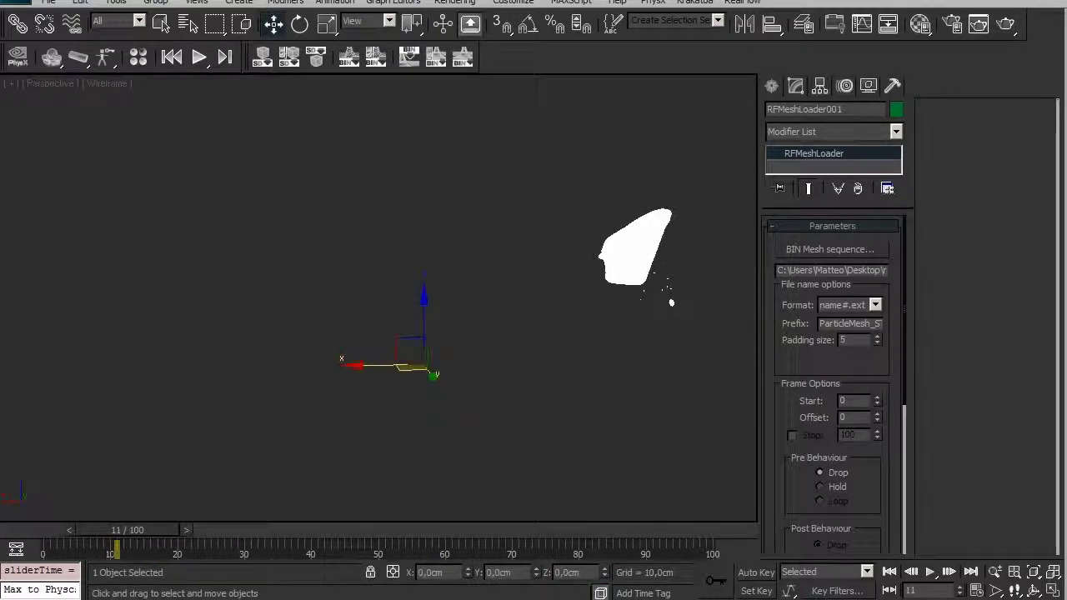
{"action": "double_click", "coordinate": [867, 401]}
{"action": "type", "text": "0"}
{"action": "key", "text": "Return"}
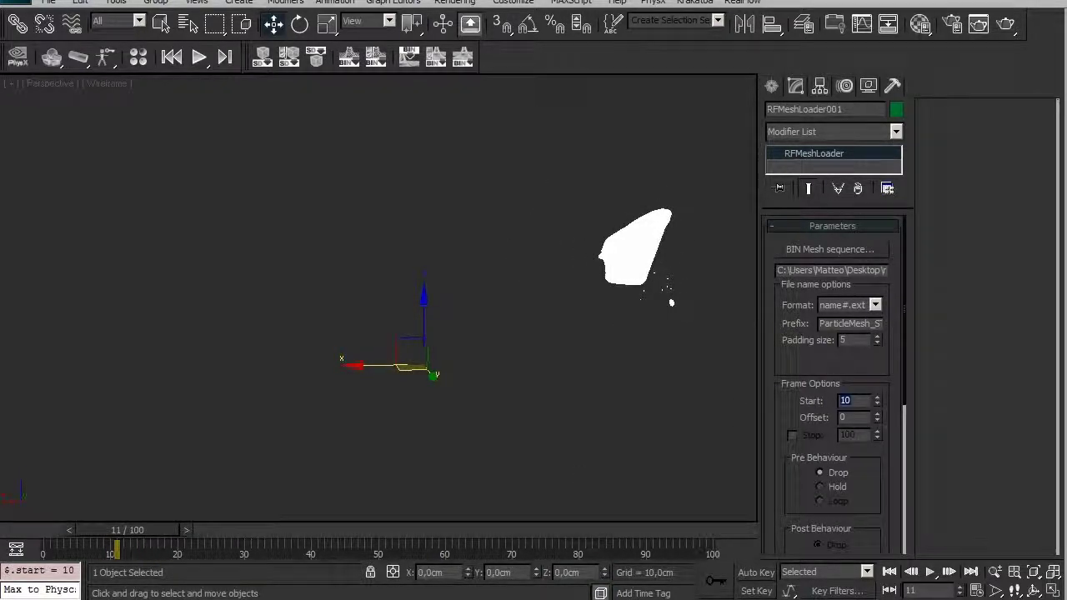
{"action": "left_click", "coordinate": [871, 417]}
{"action": "type", "text": "10"}
{"action": "key", "text": "Return"}
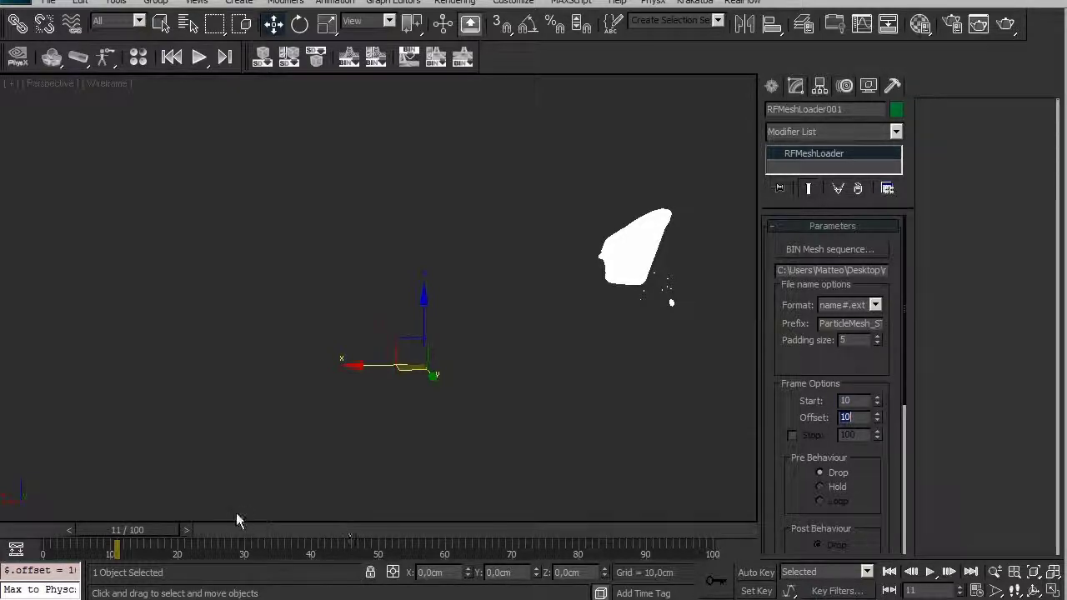
{"action": "mouse_move", "coordinate": [139, 529]}
{"action": "left_mouse_down"}
{"action": "mouse_move", "coordinate": [90, 530]}
{"action": "mouse_move", "coordinate": [230, 531]}
{"action": "mouse_move", "coordinate": [91, 528]}
{"action": "left_mouse_up"}
{"action": "key", "text": "Home"}
{"action": "key", "text": "w"}
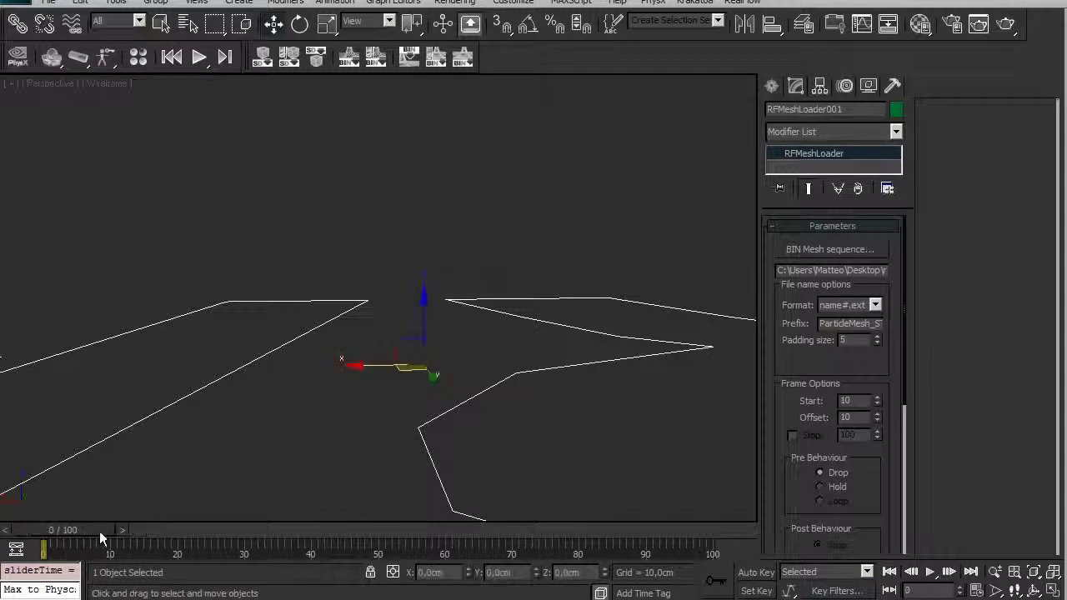
Step: Keep the Offset at 10 and set the Stop frame to 260, then scrub to about frame 9
{"action": "right_click", "coordinate": [877, 400]}
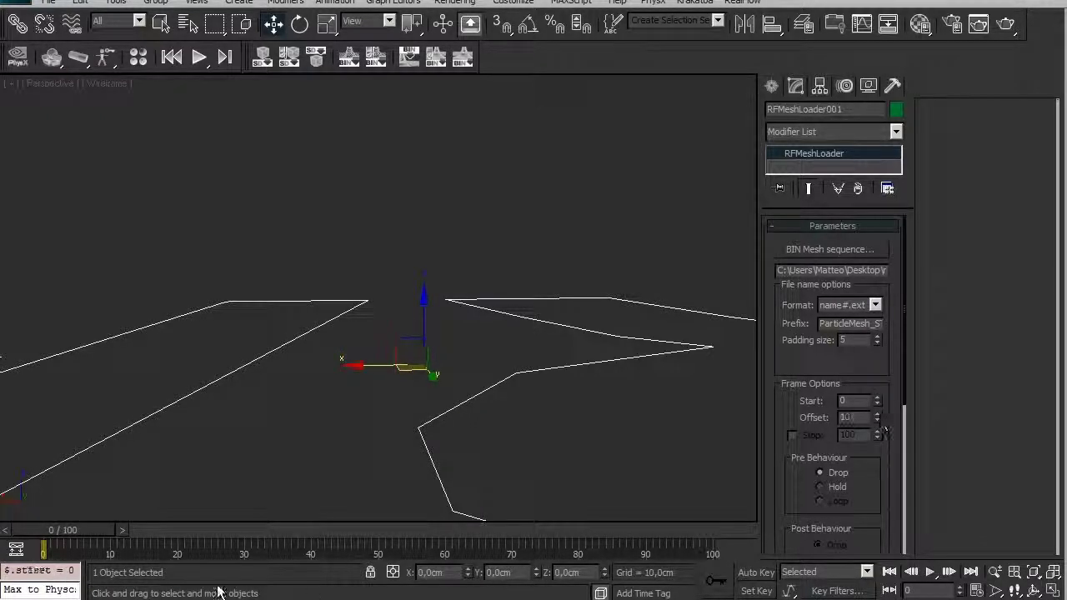
{"action": "left_click", "coordinate": [129, 532]}
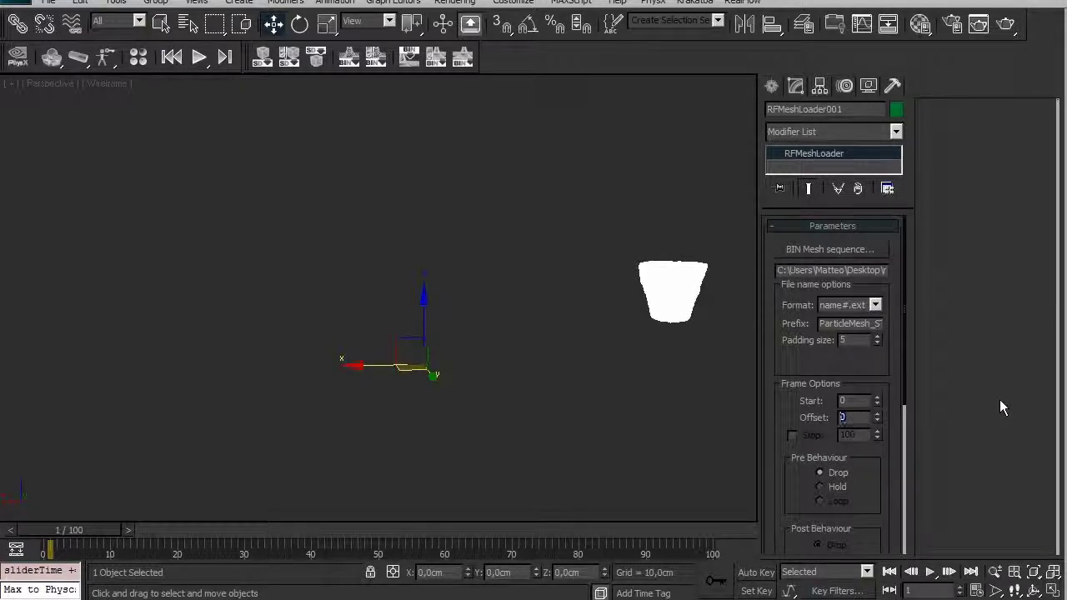
{"action": "key", "text": "Return"}
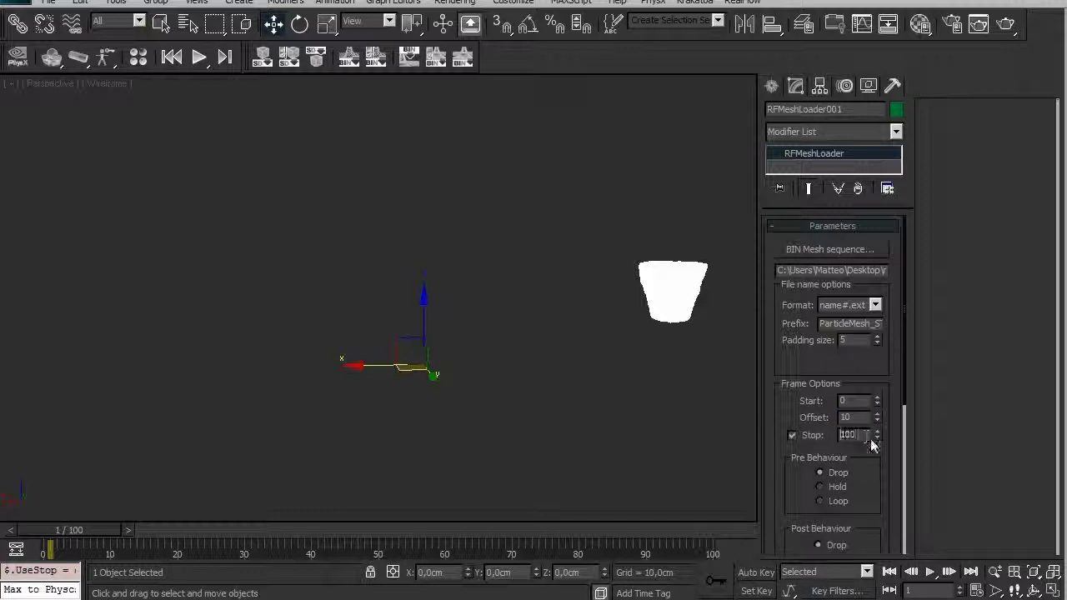
{"action": "type", "text": "260"}
{"action": "key", "text": "Return"}
{"action": "left_click_drag", "start_coordinate": [874, 505], "coordinate": [880, 262]}
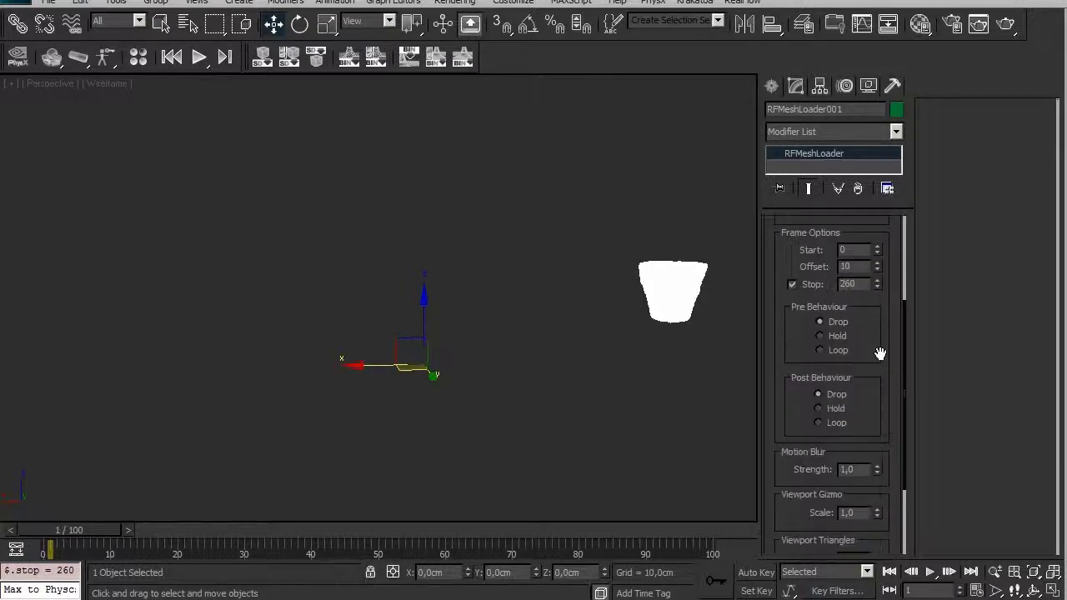
{"action": "key", "text": "period"}
{"action": "left_click_drag", "start_coordinate": [112, 531], "coordinate": [332, 554]}
Step: Advance to frame 39, then orbit and zoom onto the RFMeshLoader001 fluid stream
{"action": "key", "text": "w"}
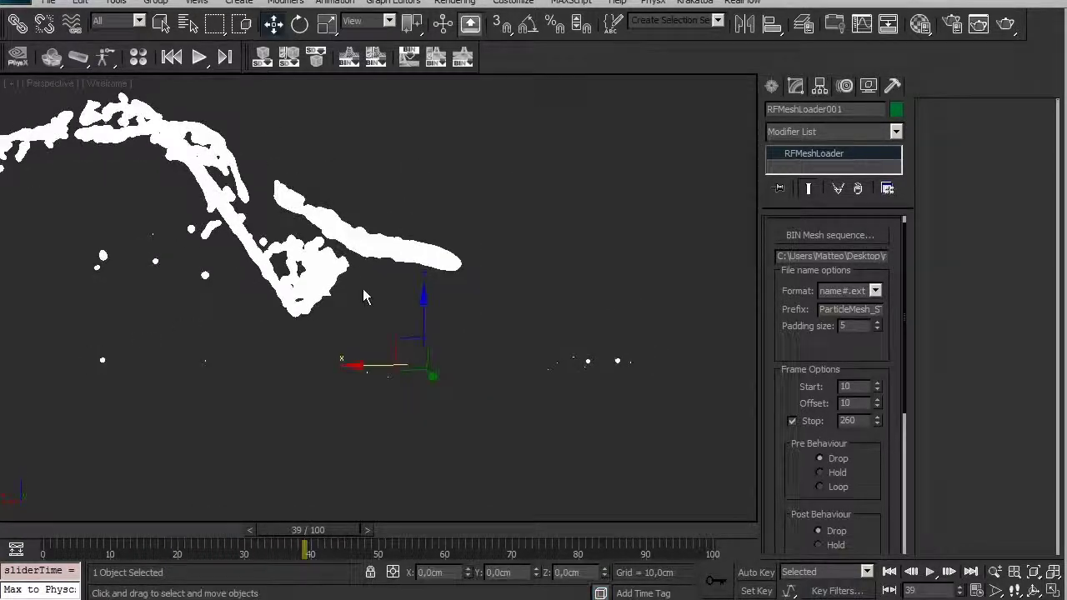
{"action": "mouse_move", "coordinate": [464, 367]}
{"action": "middle_mouse_down", "text": "alt"}
{"action": "mouse_move", "coordinate": [544, 271]}
{"action": "mouse_move", "coordinate": [560, 163]}
{"action": "mouse_move", "coordinate": [498, 328]}
{"action": "middle_mouse_up", "text": "alt"}
{"action": "scroll", "coordinate": [464, 334], "scroll_direction": "up", "scroll_amount": 5}
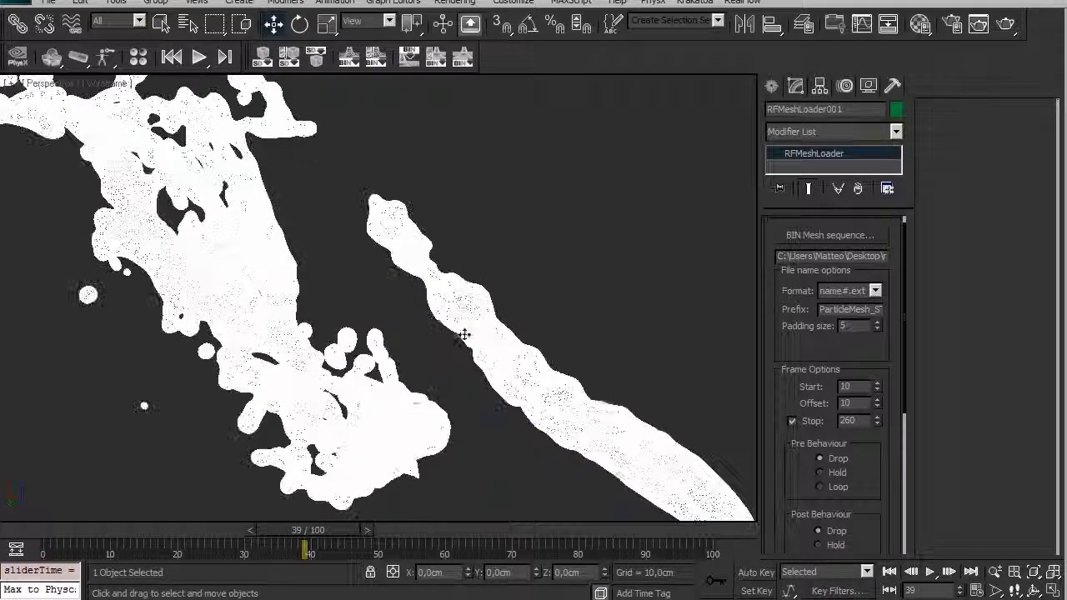